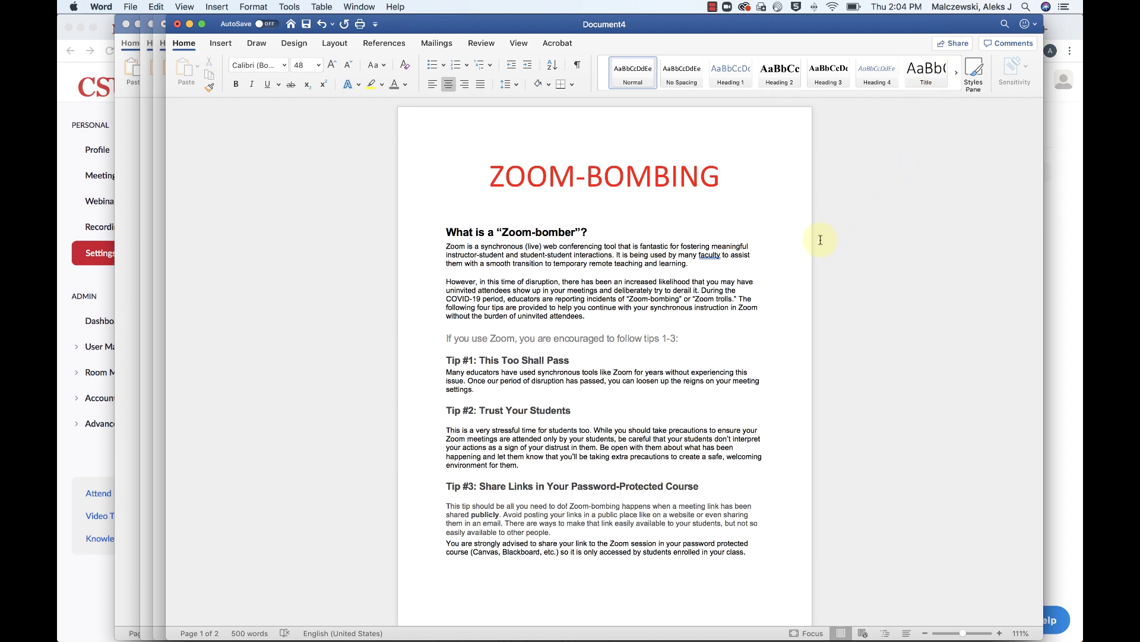
- Read through the Zoom-bombing handout, covering tips 1 to 3 and the Just in Case section on the second page
left_click(794, 235)
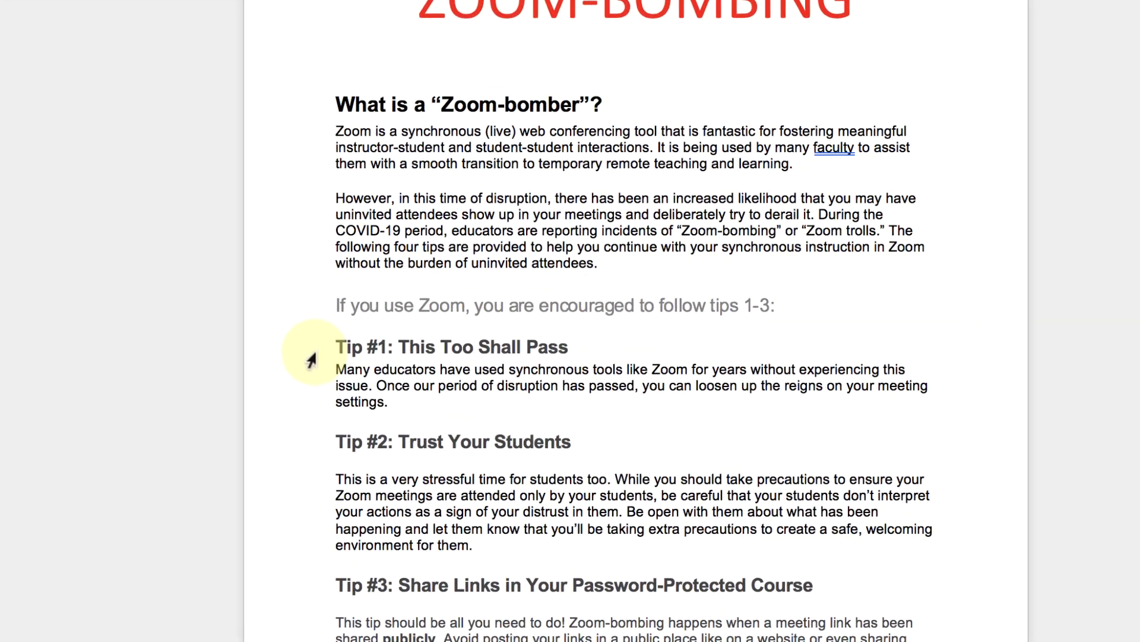
left_click(434, 341)
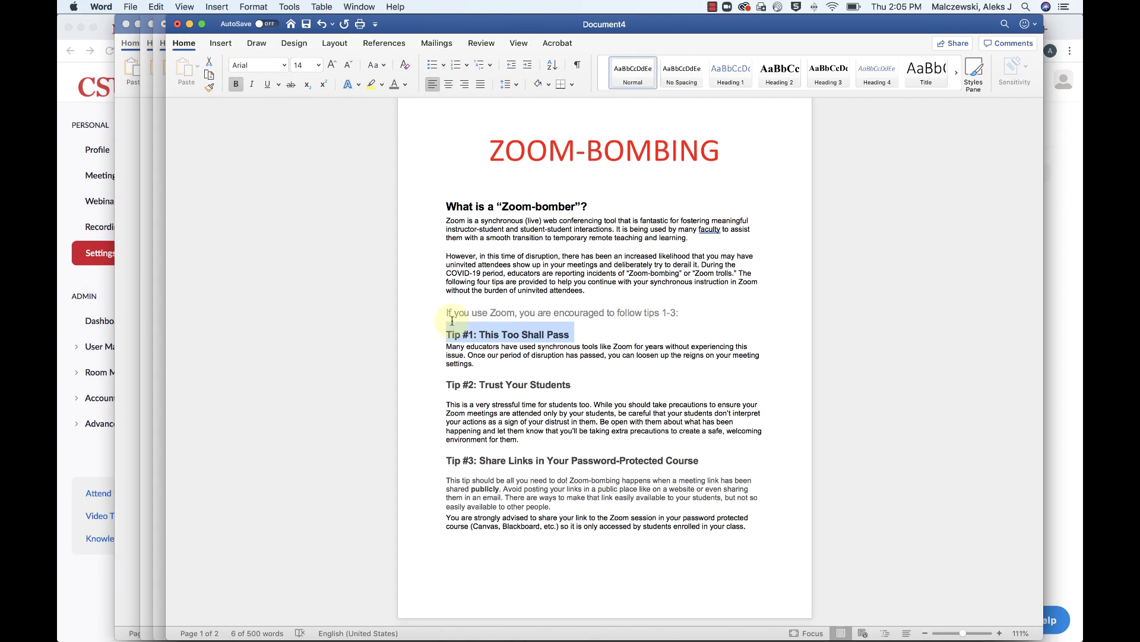
left_click_drag(543, 221, 507, 221)
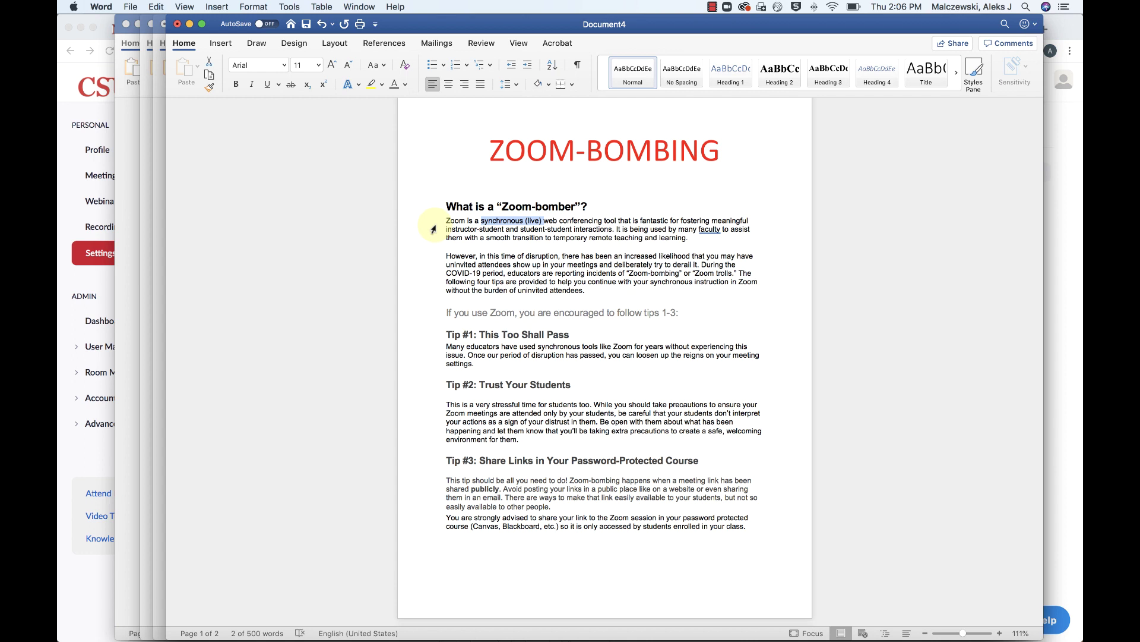
left_click(426, 391)
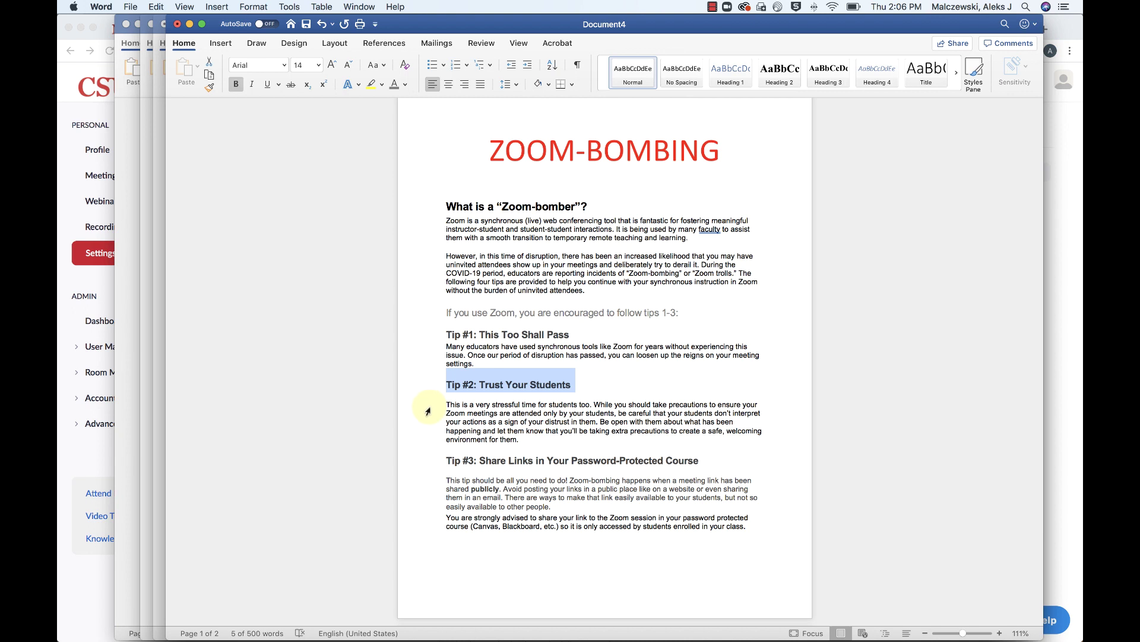
left_click(427, 411)
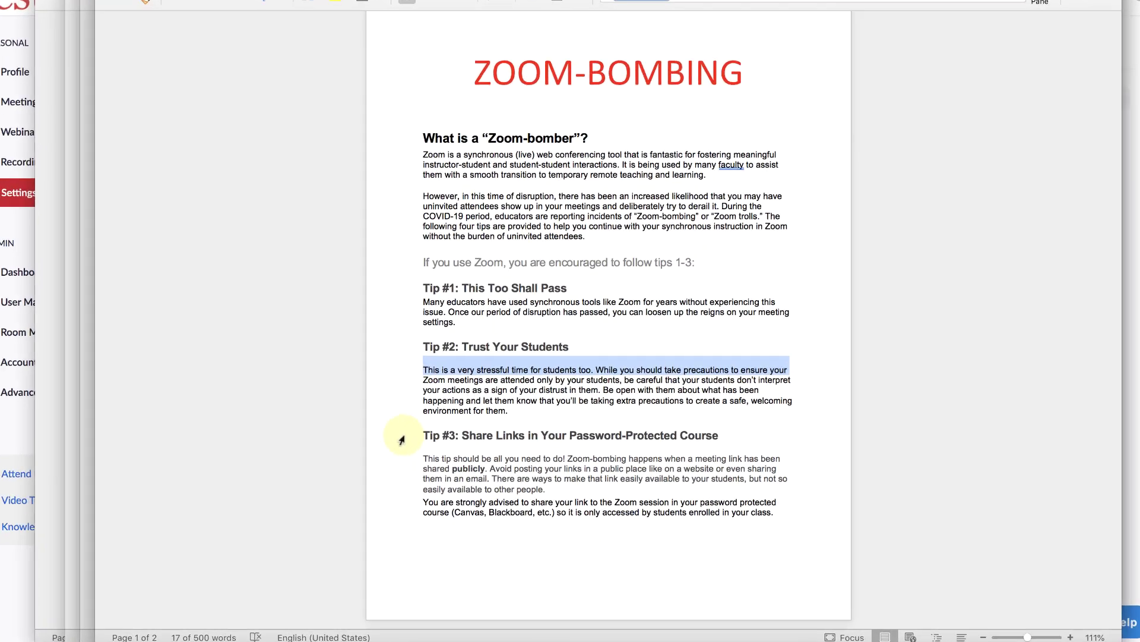
left_click(294, 417)
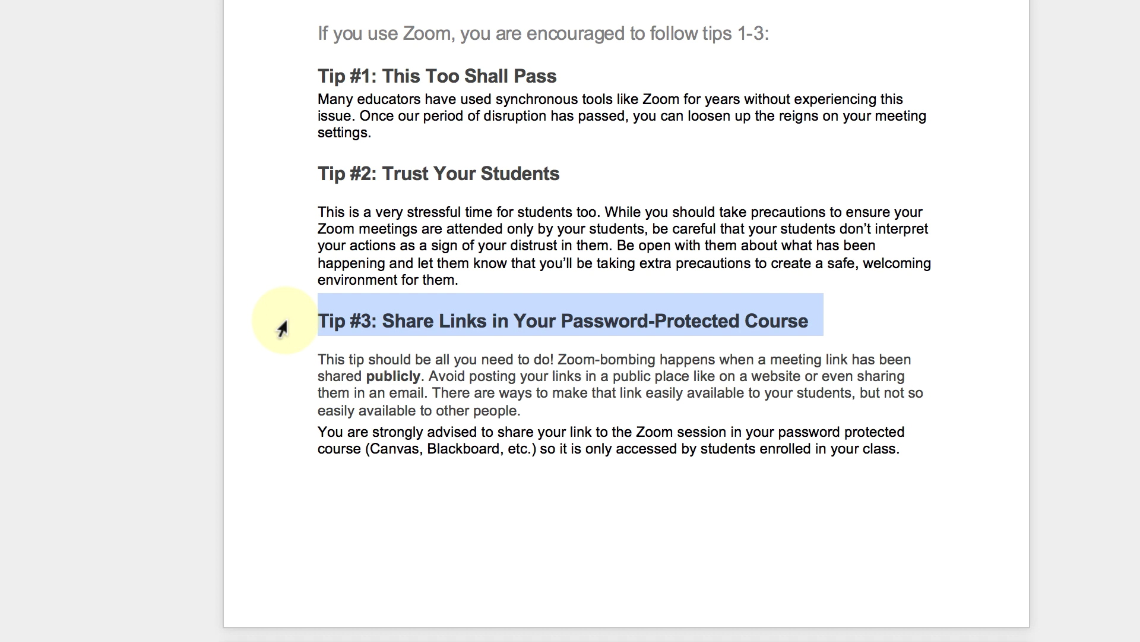
left_click_drag(315, 357, 546, 342)
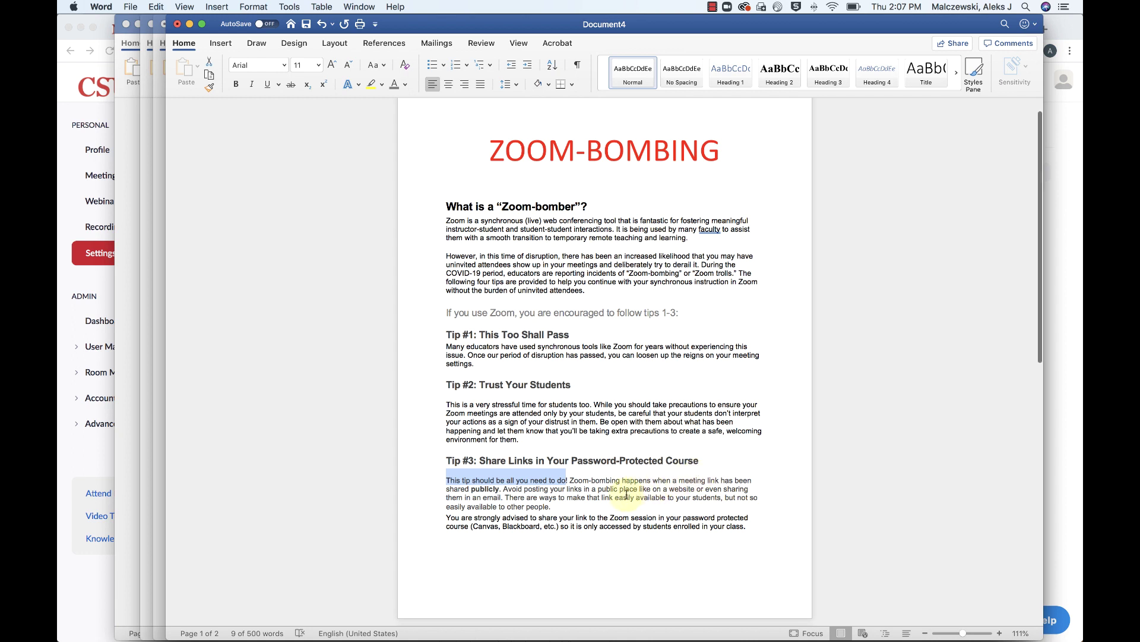
scroll(627, 494, "down", 10)
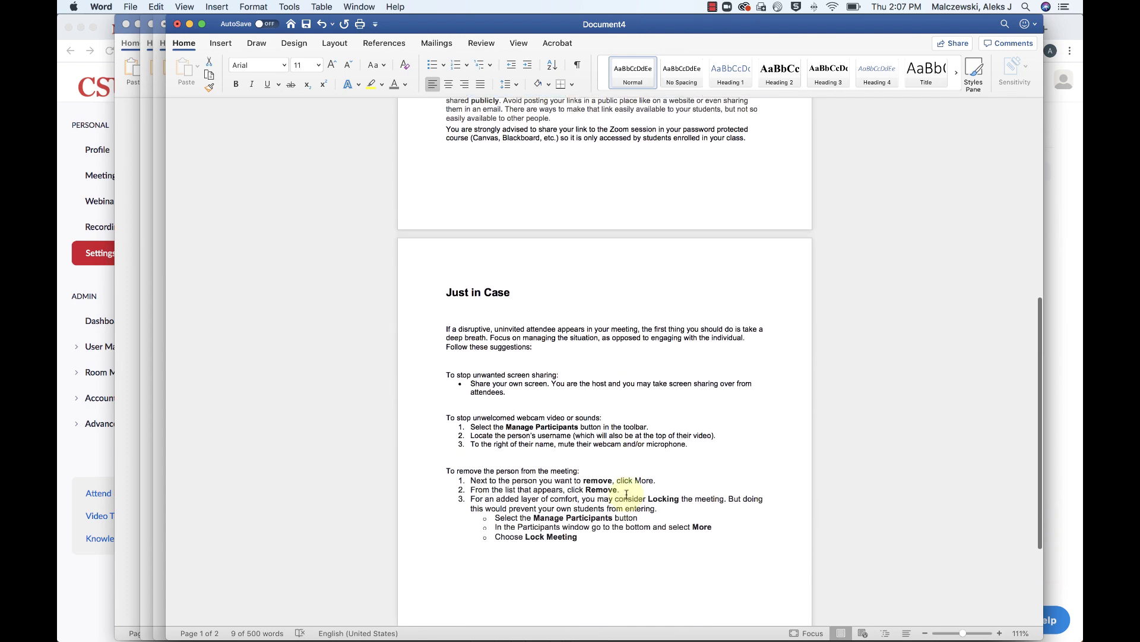
scroll(627, 494, "down", 3)
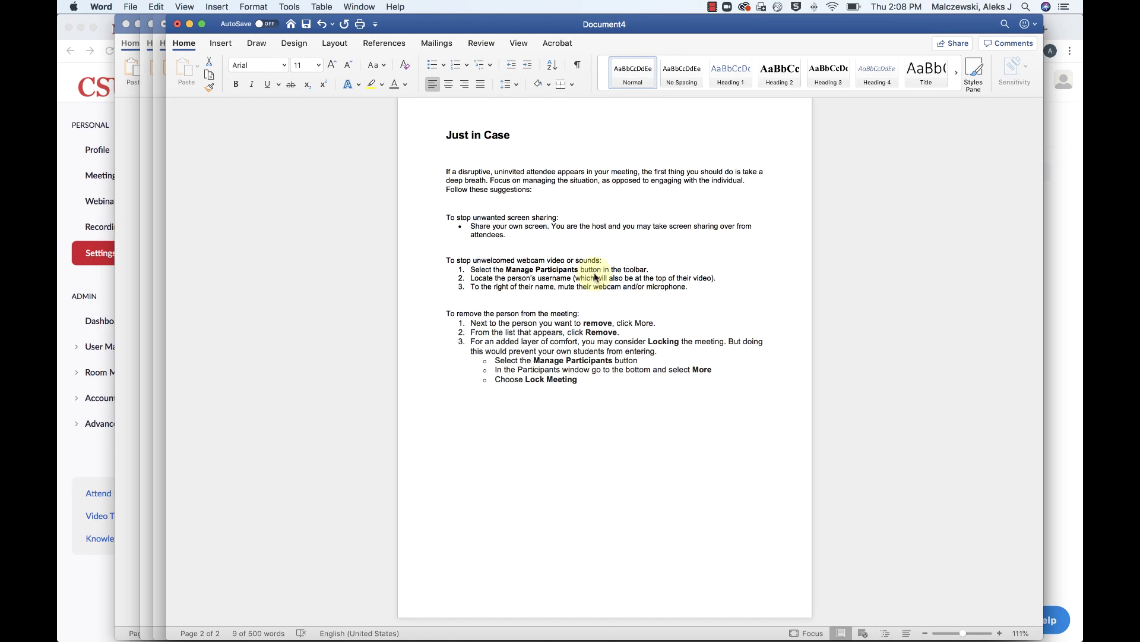
- Switch to Zoom and start the GROUP CLASS SESSION meeting with video stopped and the audio connection prompt dismissed
left_click(608, 623)
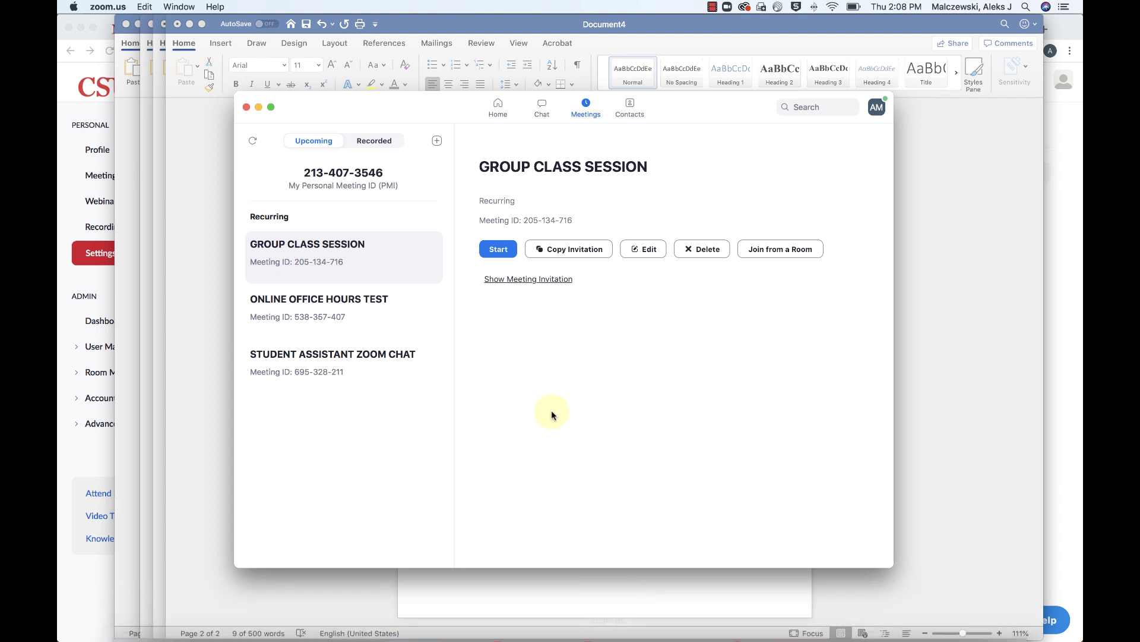
left_click(506, 248)
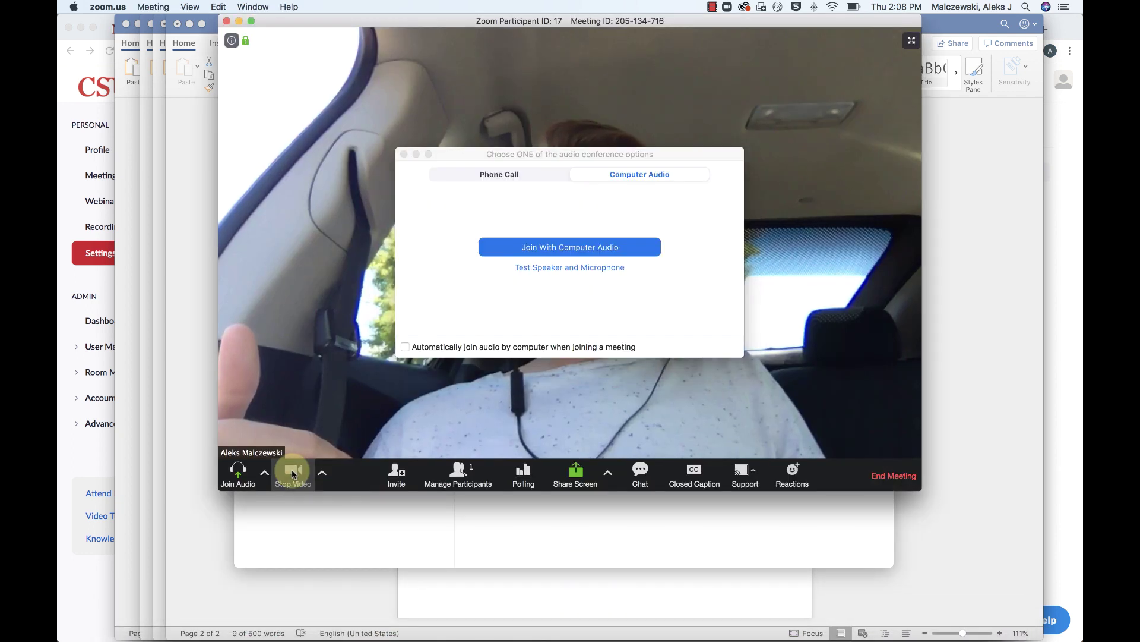
left_click(293, 474)
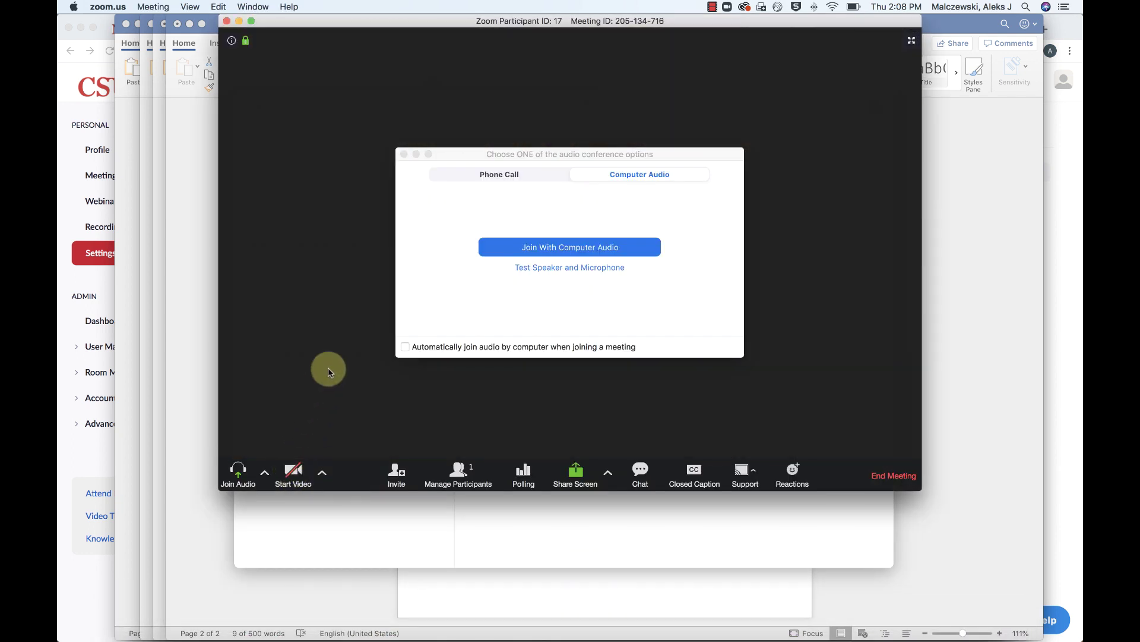
left_click(404, 154)
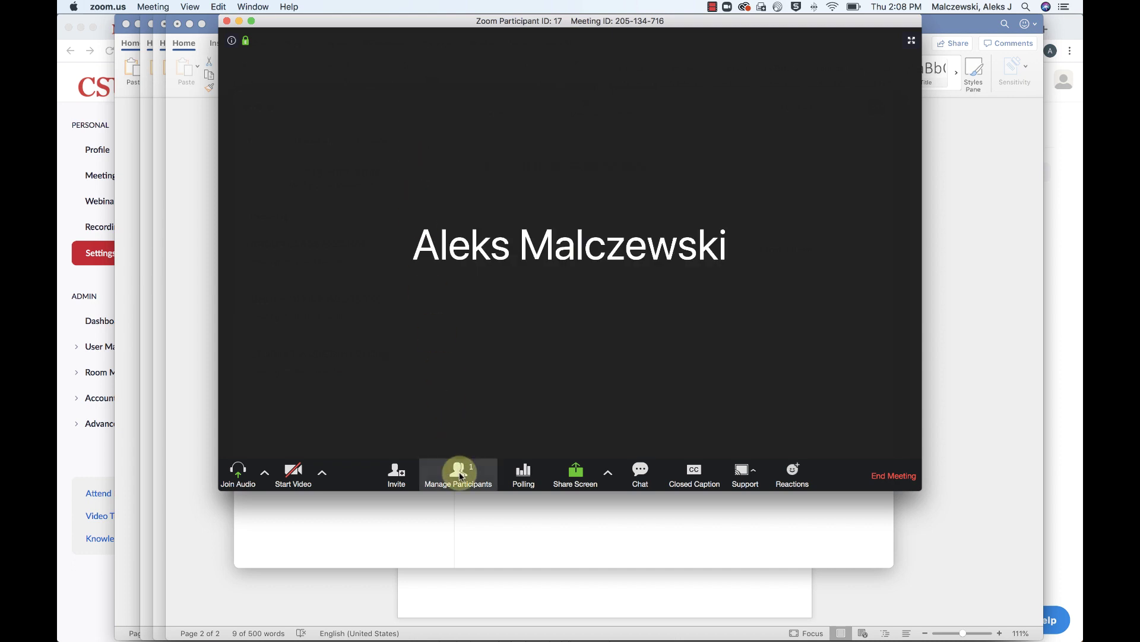
- Show the meeting's participants list and withdraw co-host permission from the other attendee
left_click(462, 475)
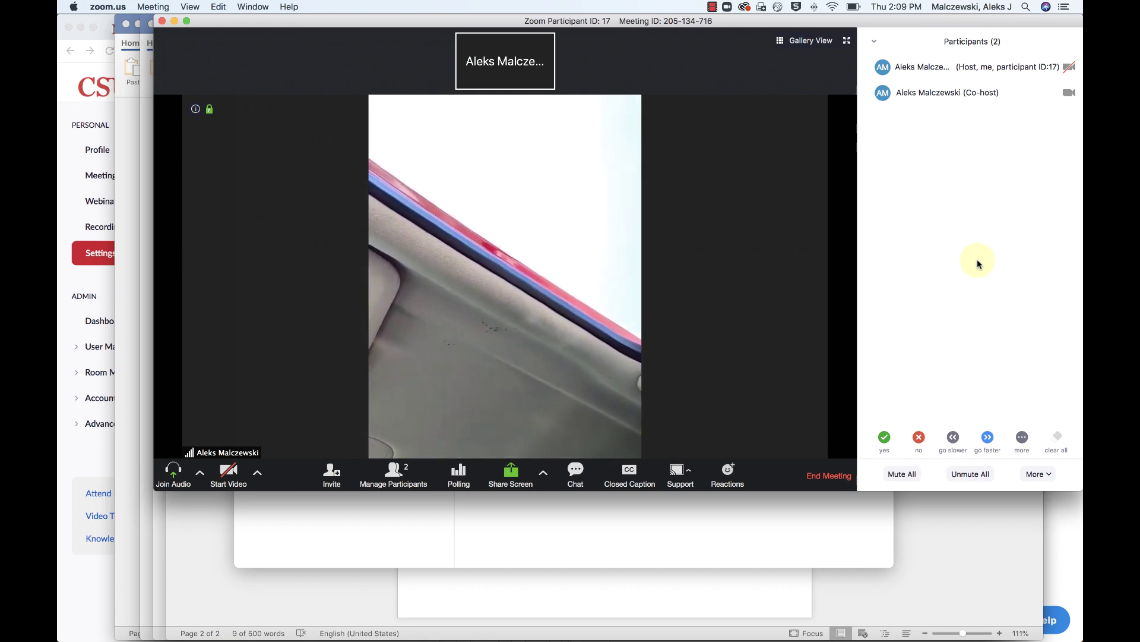
left_click(1068, 96)
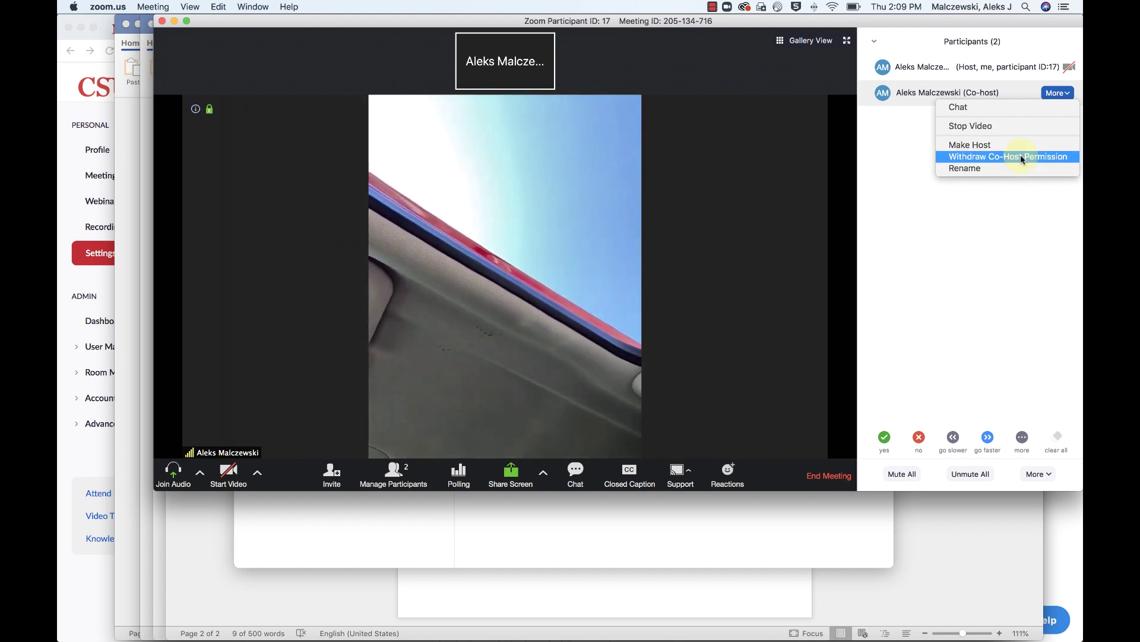
left_click(1021, 156)
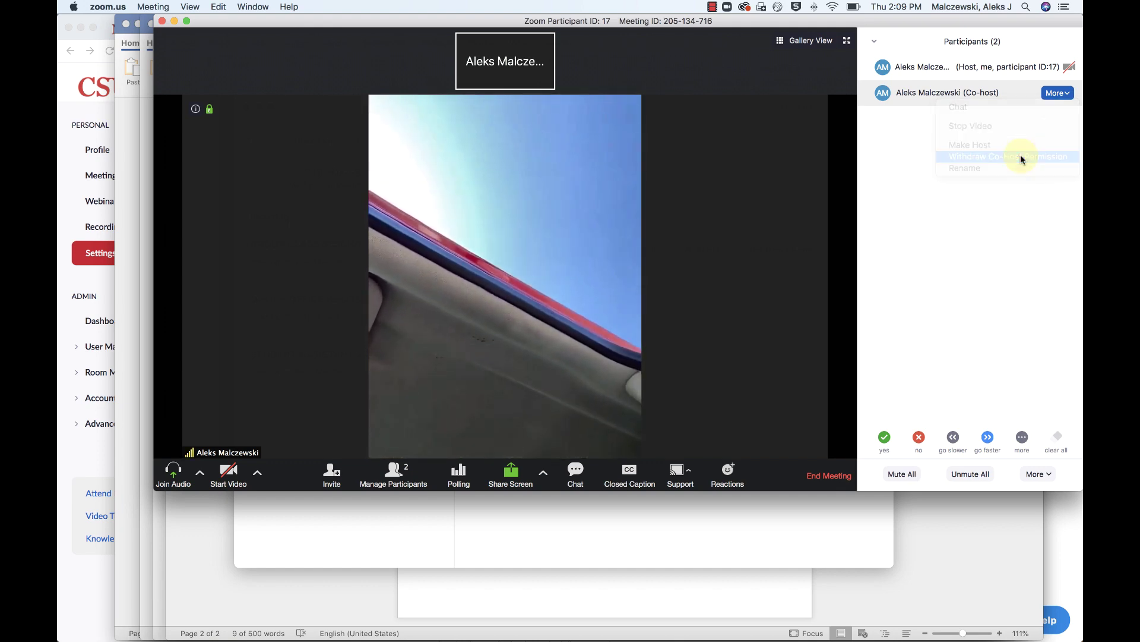
mouse_move(1006, 71)
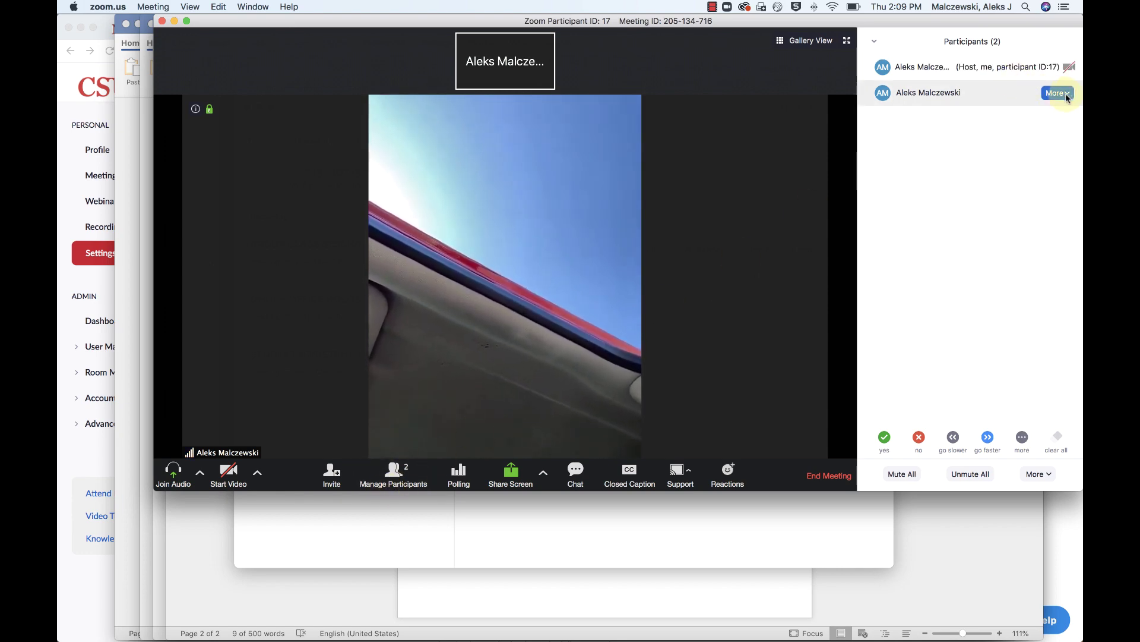
- Put the other attendee on hold and take them off hold again
left_click(1066, 94)
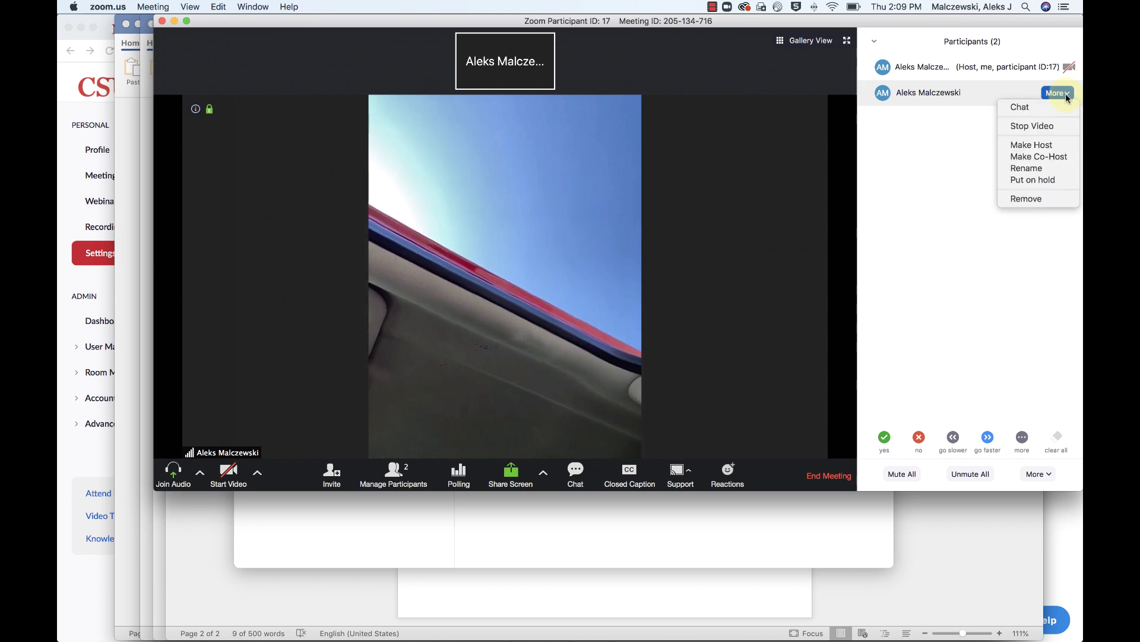
key("Down")
key("Down")
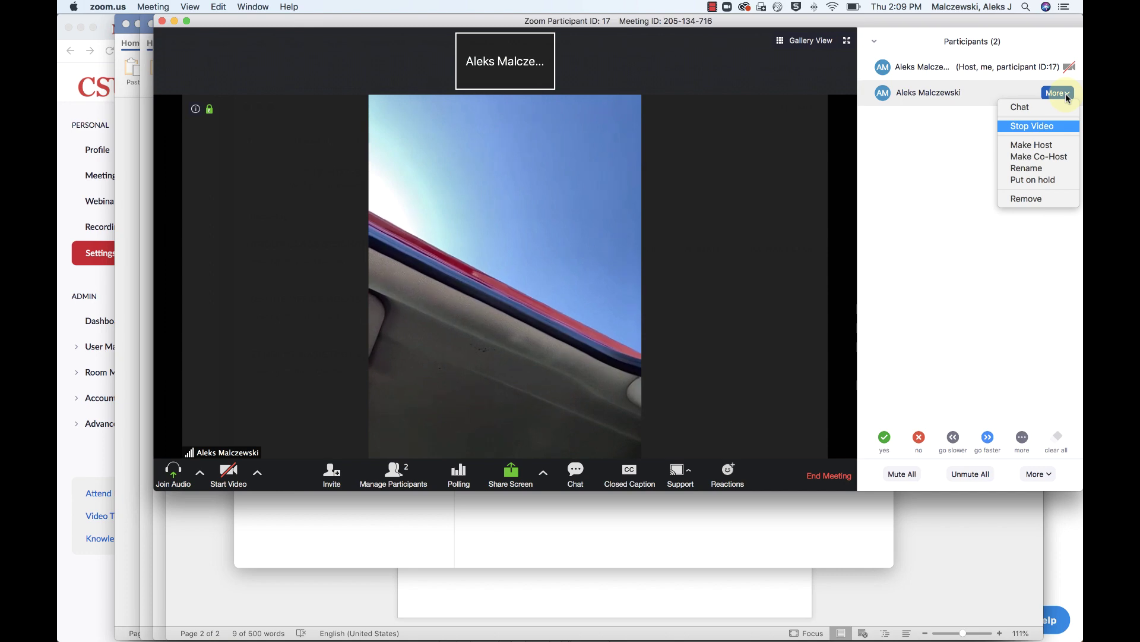
key("Up")
left_click(1046, 185)
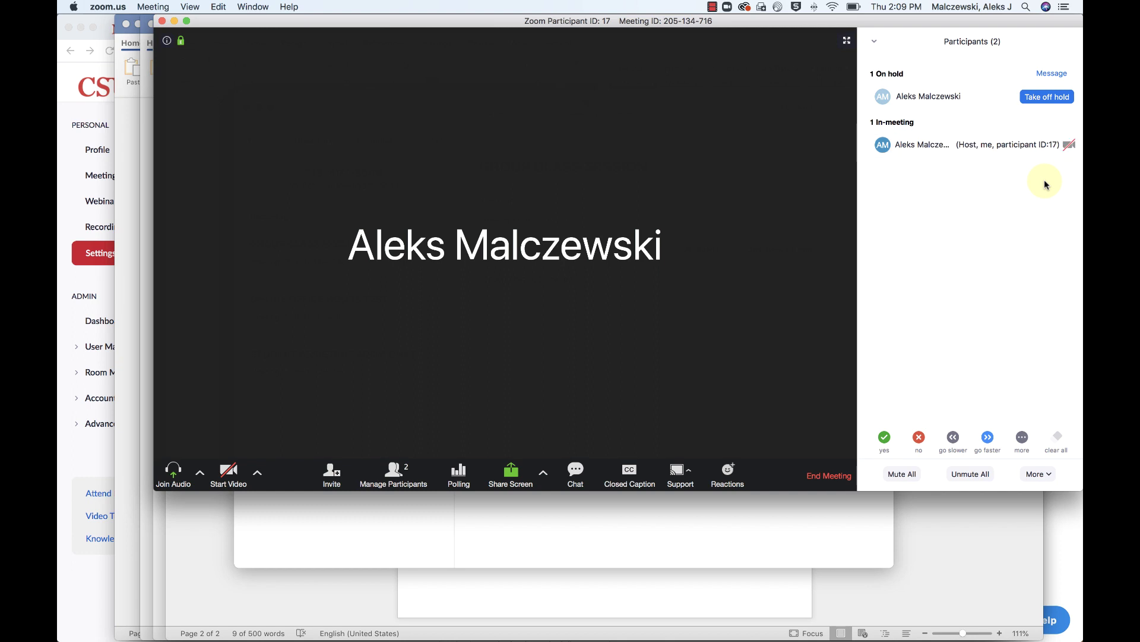
left_click(1061, 101)
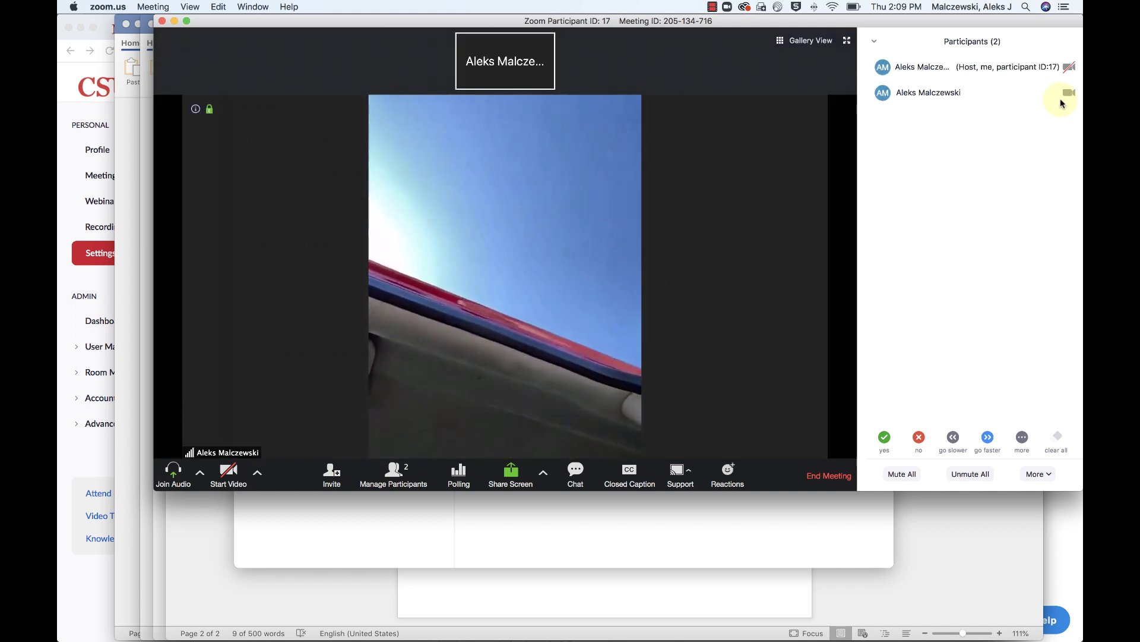
- Stop the other attendee's video and look over the remaining actions for them, including Remove, without applying any
left_click(1058, 92)
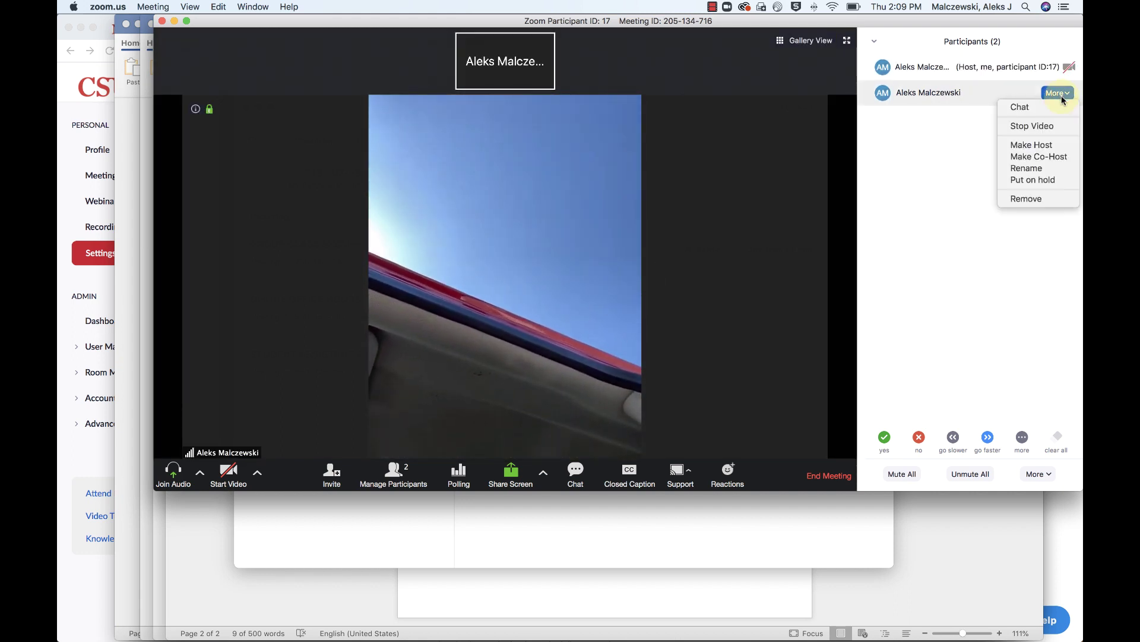
left_click(1048, 126)
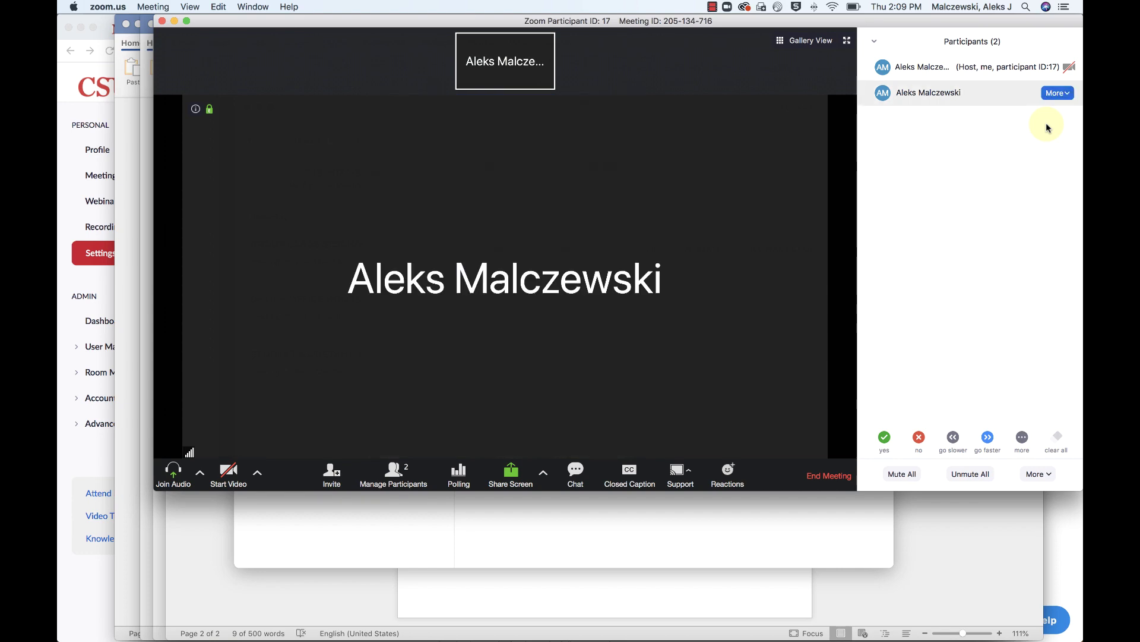
left_click(1058, 94)
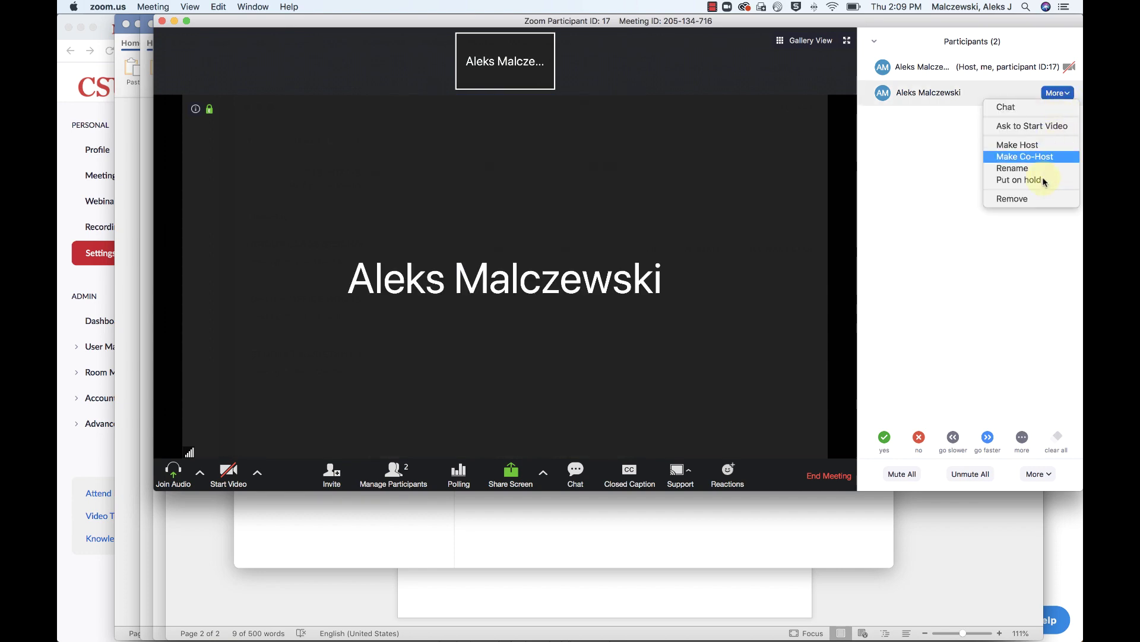
key("Down")
key("Down")
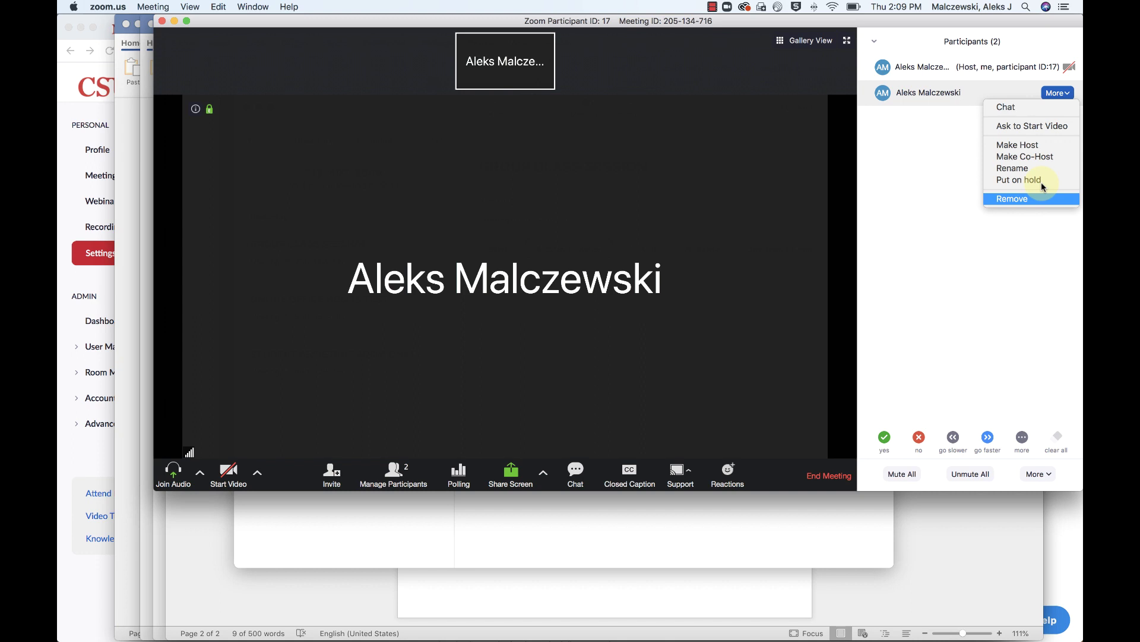
left_click(1029, 249)
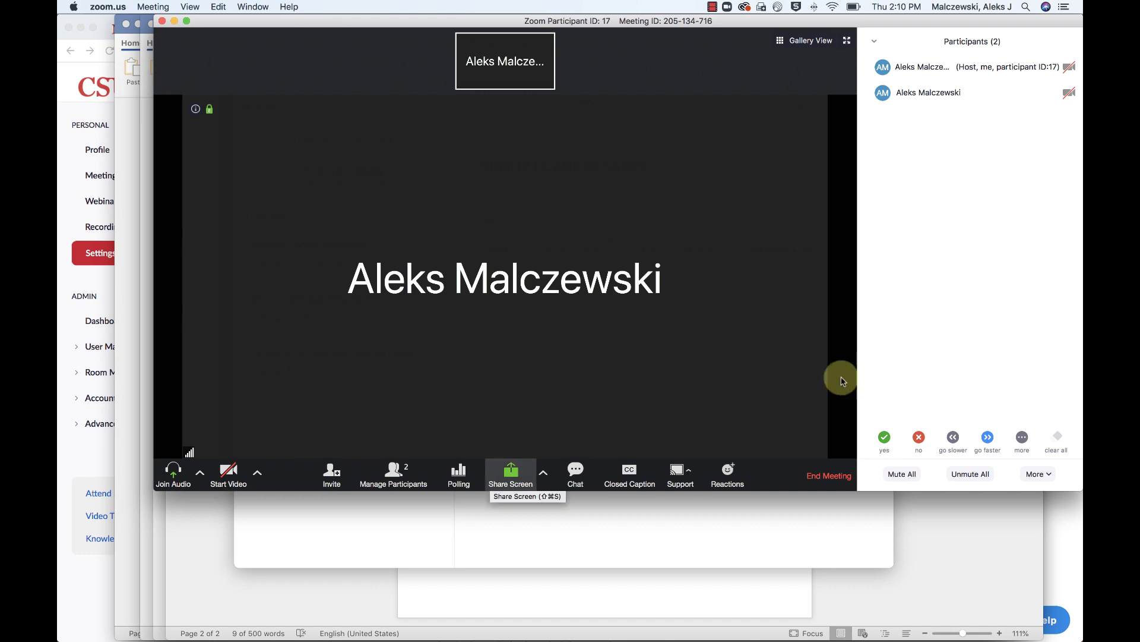
left_click(393, 474)
left_click(393, 474)
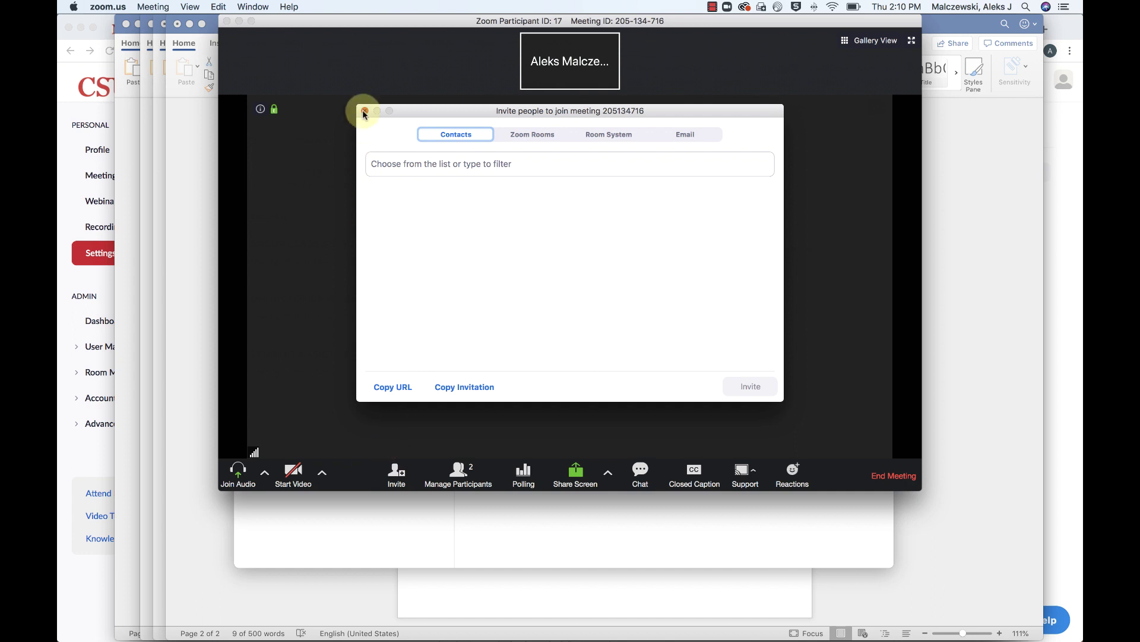
left_click(365, 111)
left_click(463, 474)
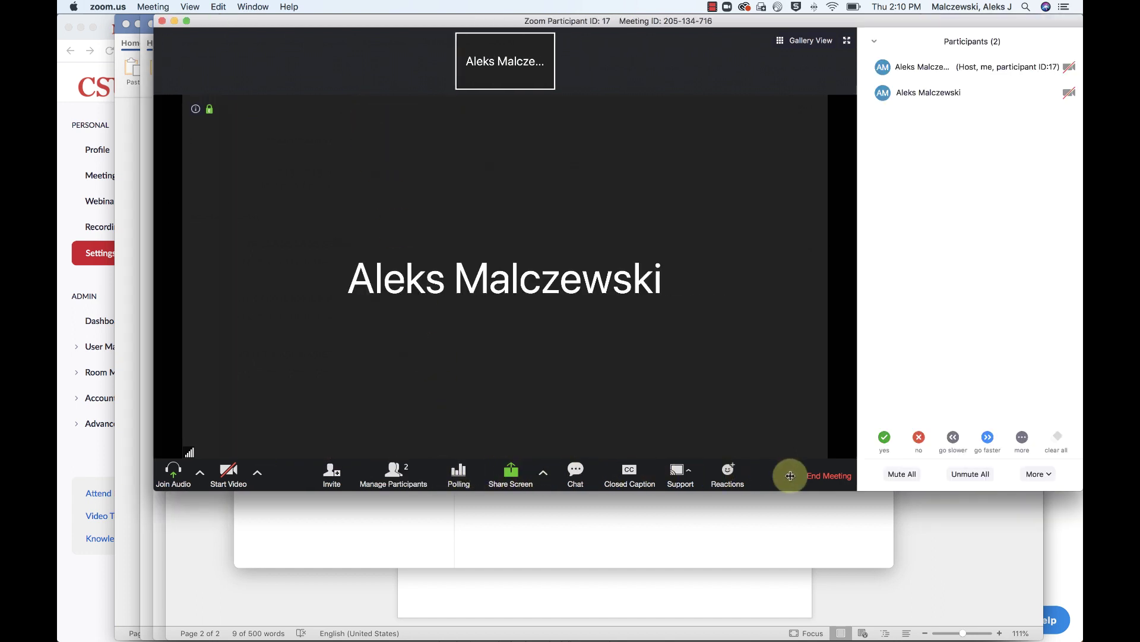
- Turn off the Allow Participants to Unmute Themselves option for the meeting
left_click(911, 476)
left_click(953, 483)
left_click(1049, 479)
left_click(1048, 476)
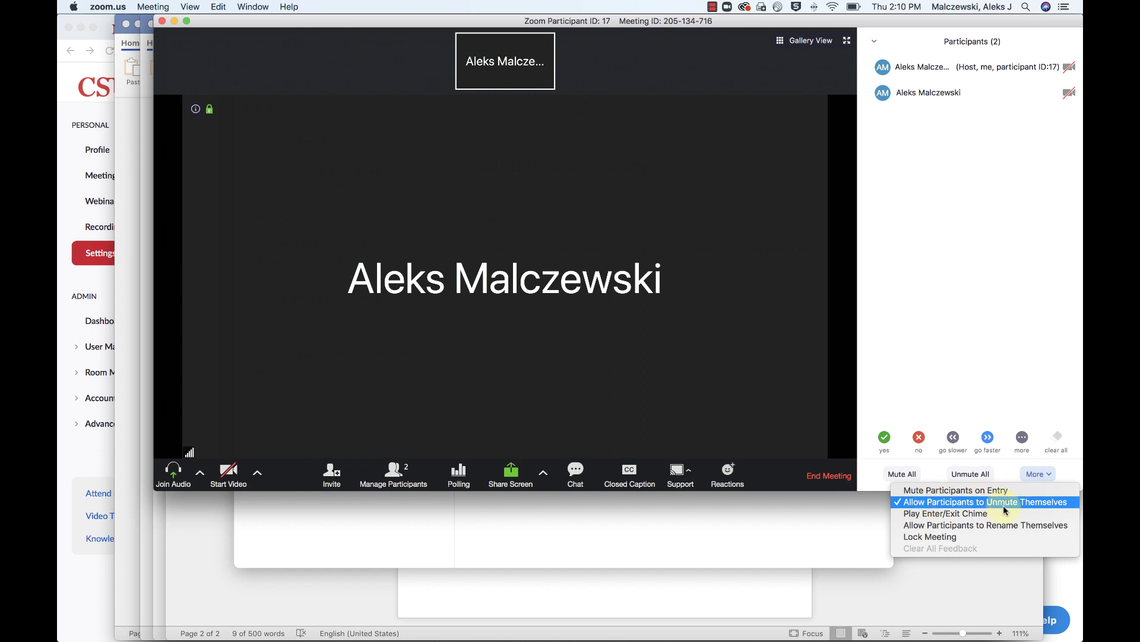
left_click(957, 503)
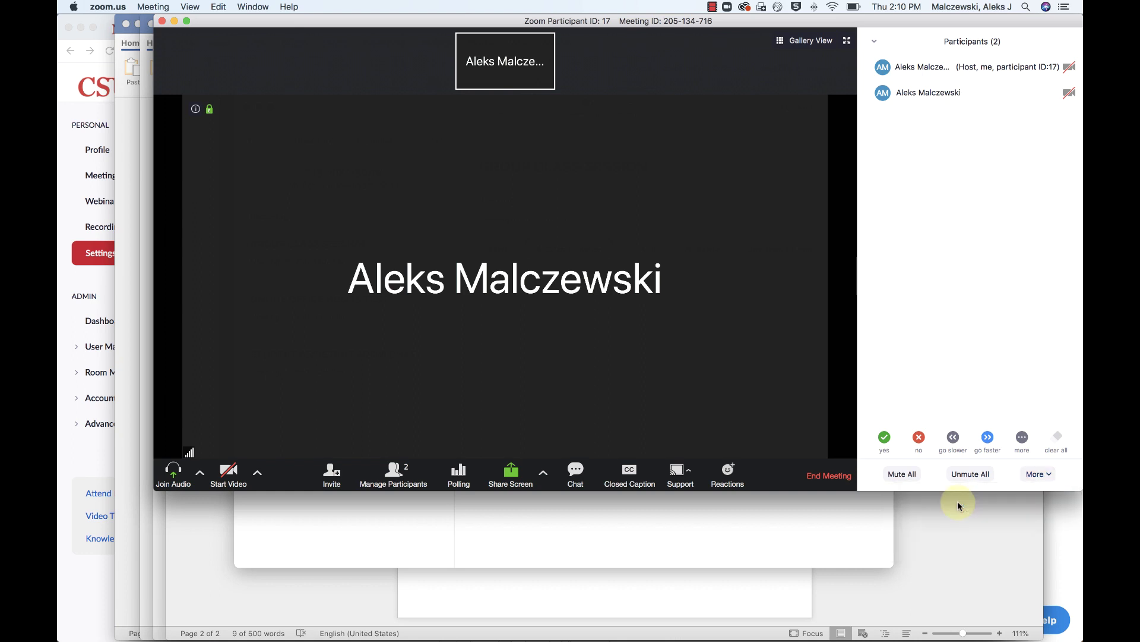
- Examine the remaining meeting-wide participant options, such as Mute Participants on Entry and Lock Meeting
left_click(1045, 474)
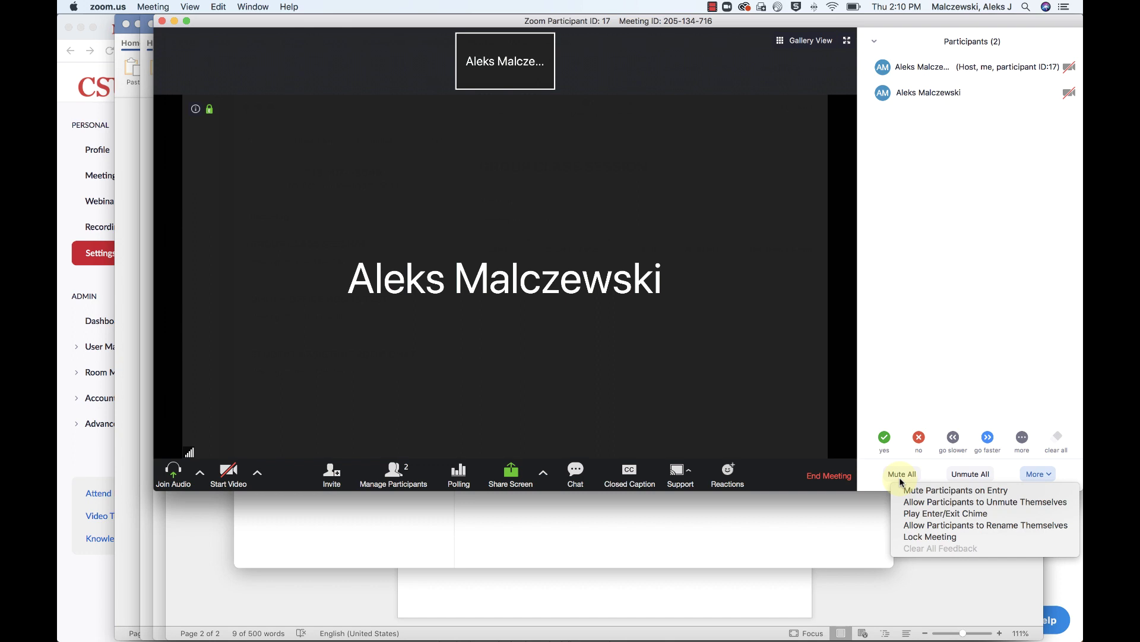
key("Down")
key("Down")
key("Down")
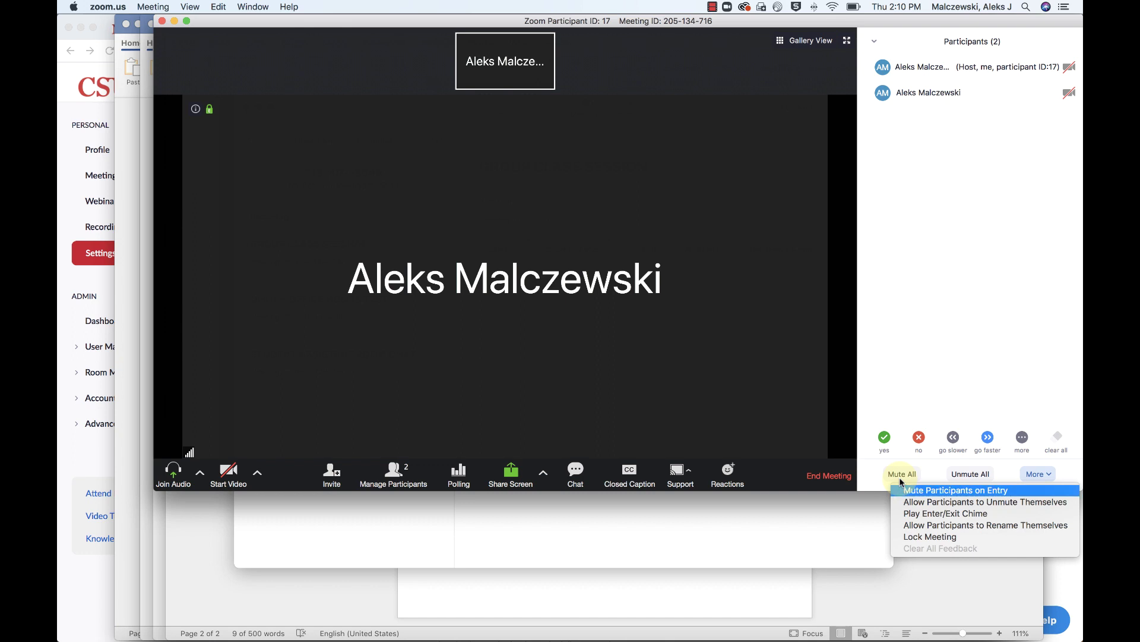
left_click(956, 538)
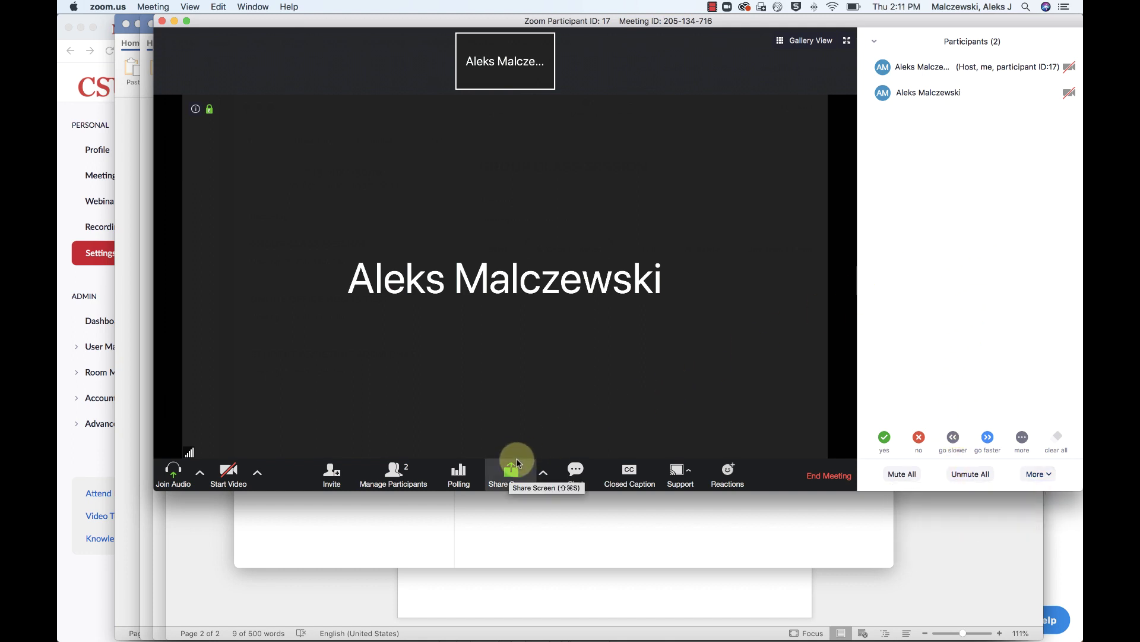
- Set who can share to All Participants in the advanced screen-sharing options
left_click(543, 475)
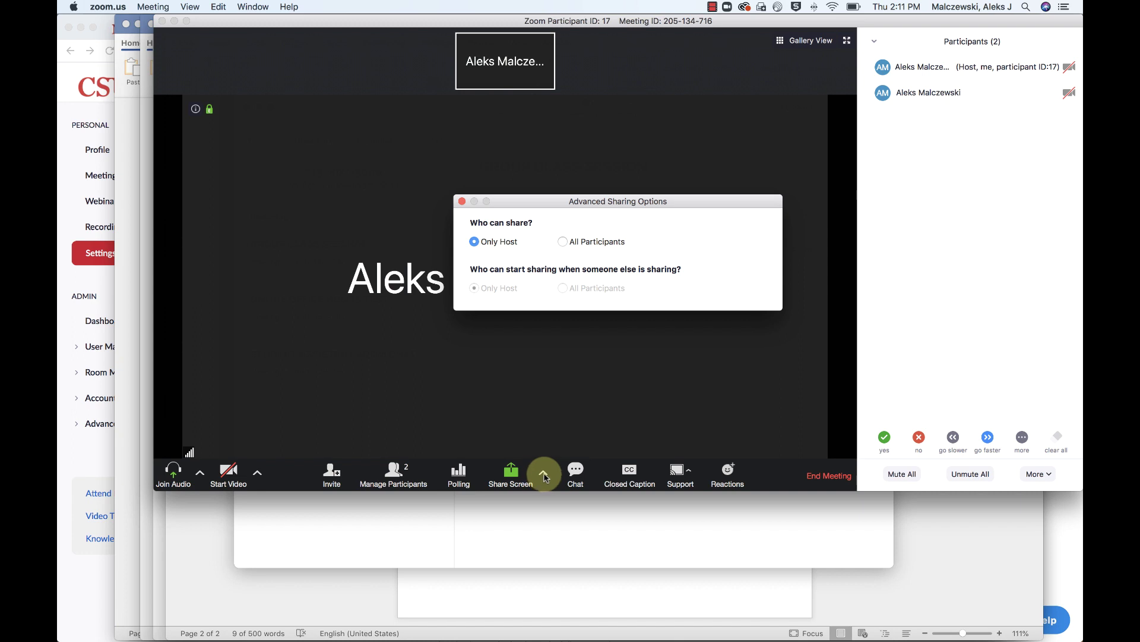
left_click(590, 243)
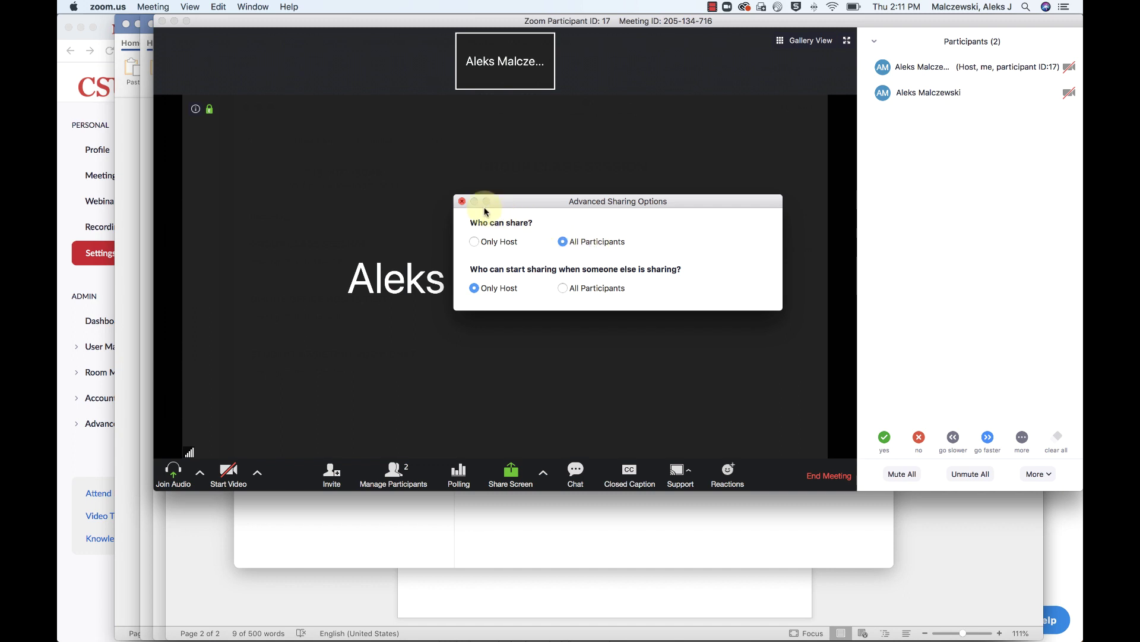
- Close the advanced sharing options and lock the meeting so that no new attendees can join
left_click(463, 201)
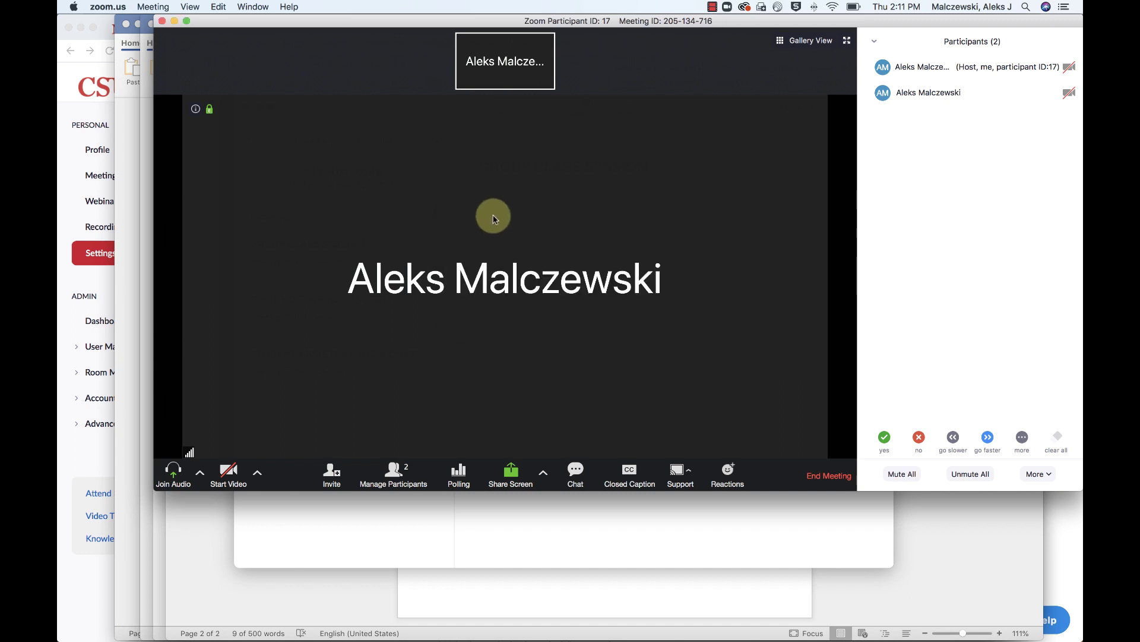
left_click(1038, 474)
left_click(958, 537)
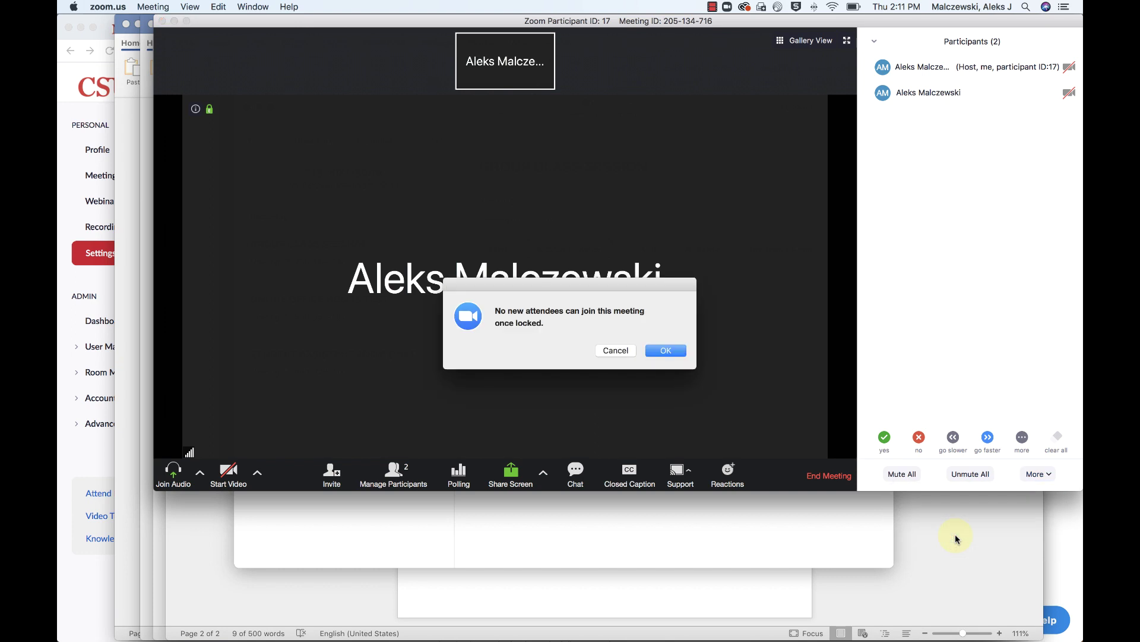
left_click(666, 350)
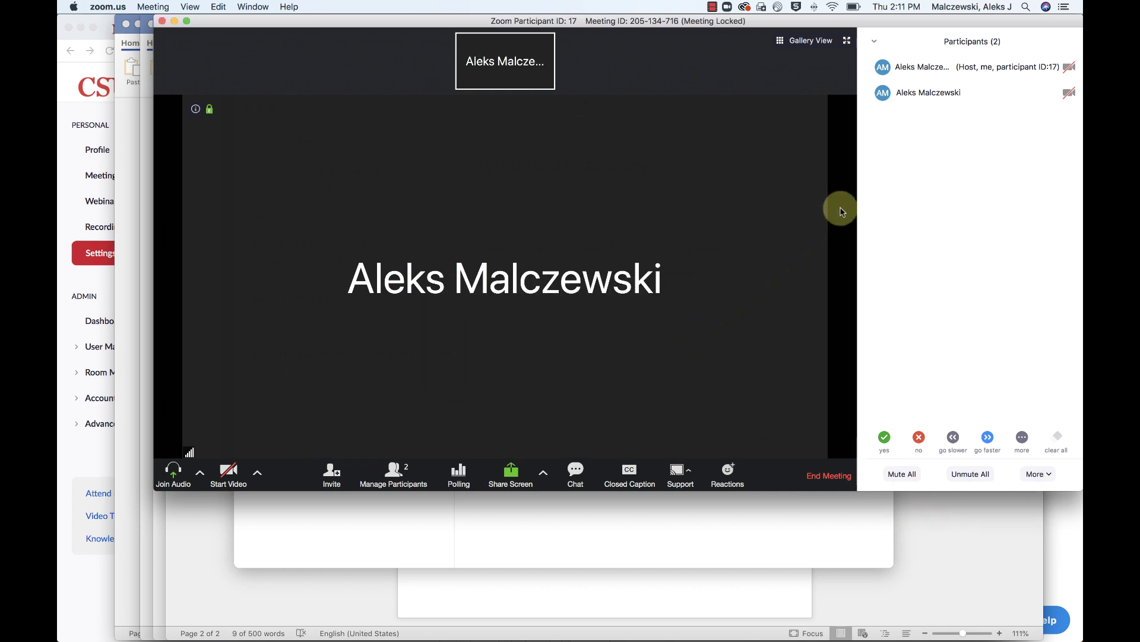
- Set who can share to Only Host in the meeting's advanced sharing options and close them
mouse_move(975, 98)
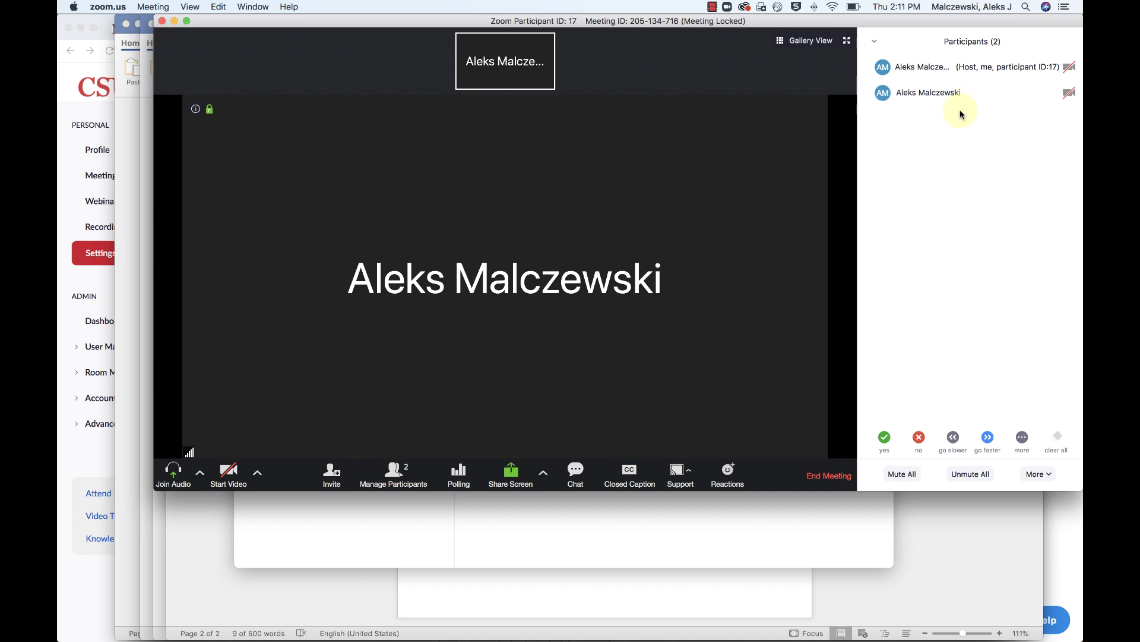
left_click(542, 473)
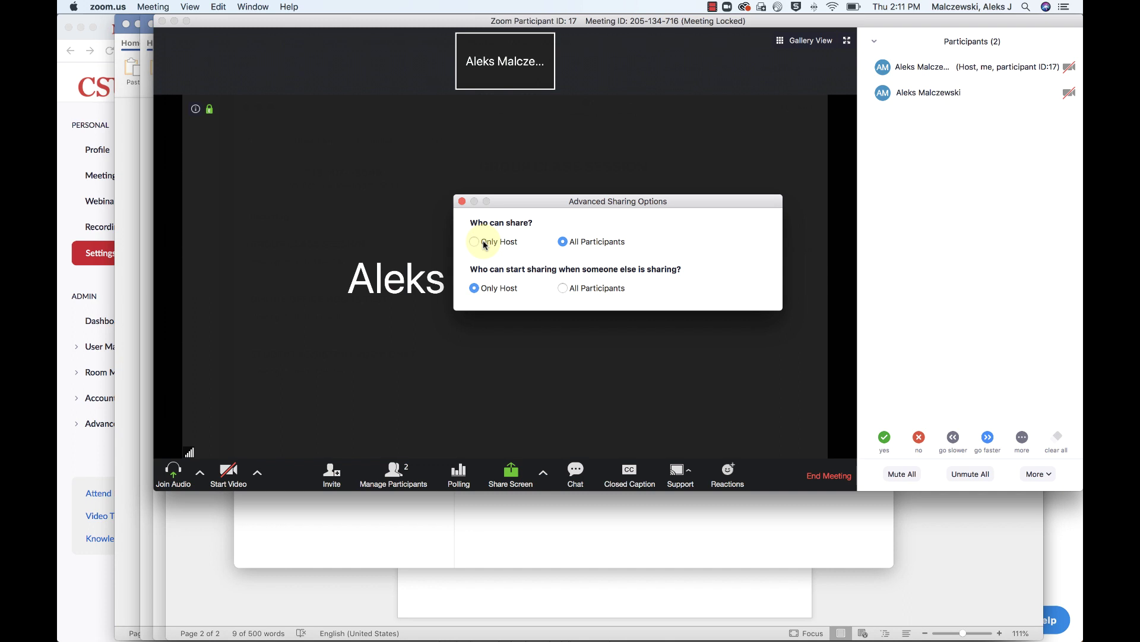
left_click(485, 245)
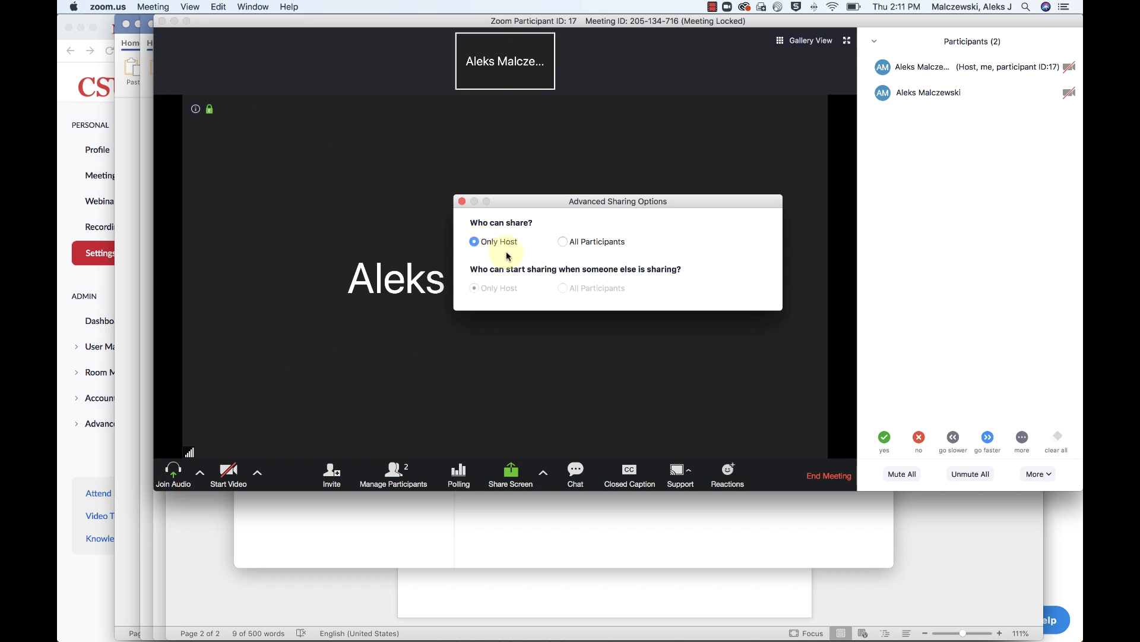
left_click(462, 201)
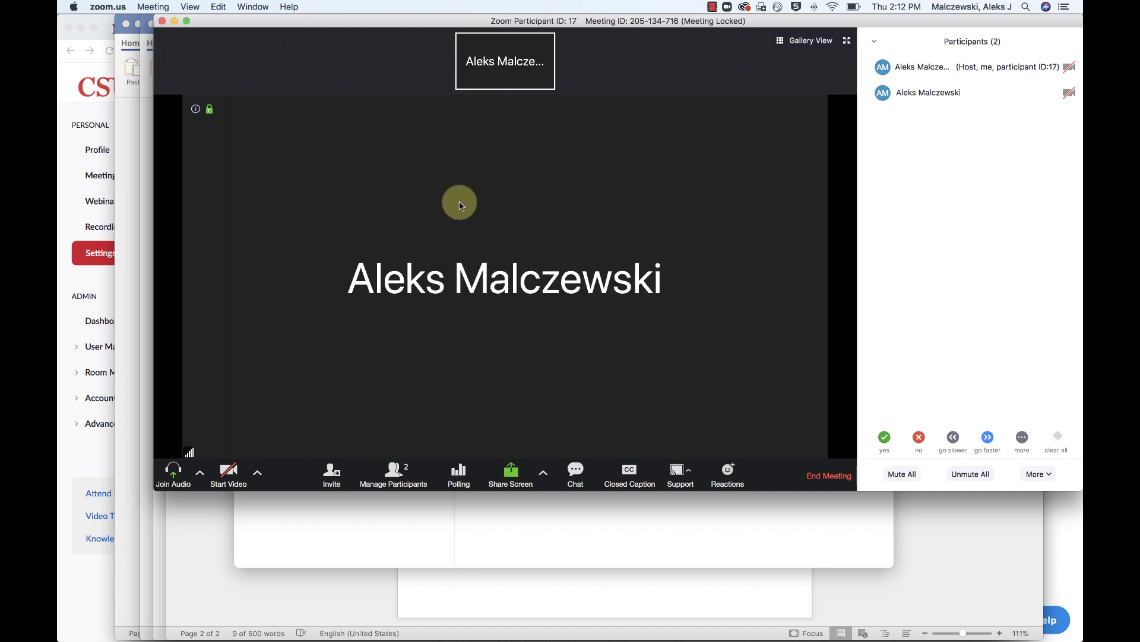
- Switch to the Zoom web settings in Chrome and set who can share to Host Only under In Meeting (Basic) screen sharing
left_click(68, 164)
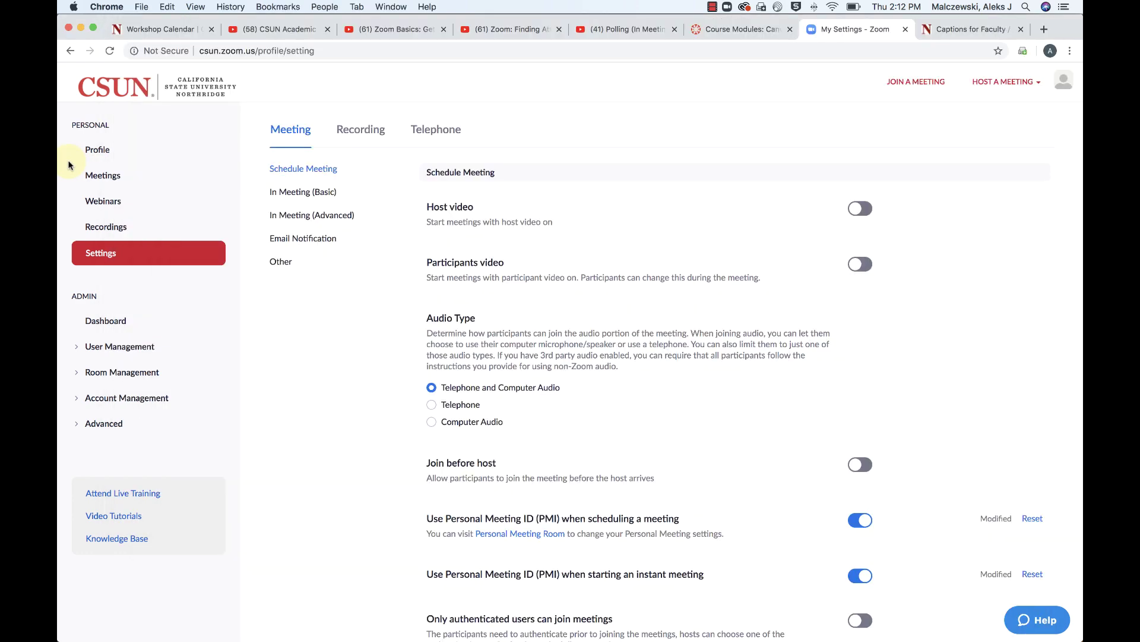
scroll(324, 189, "up", 1)
scroll(323, 189, "down", 1)
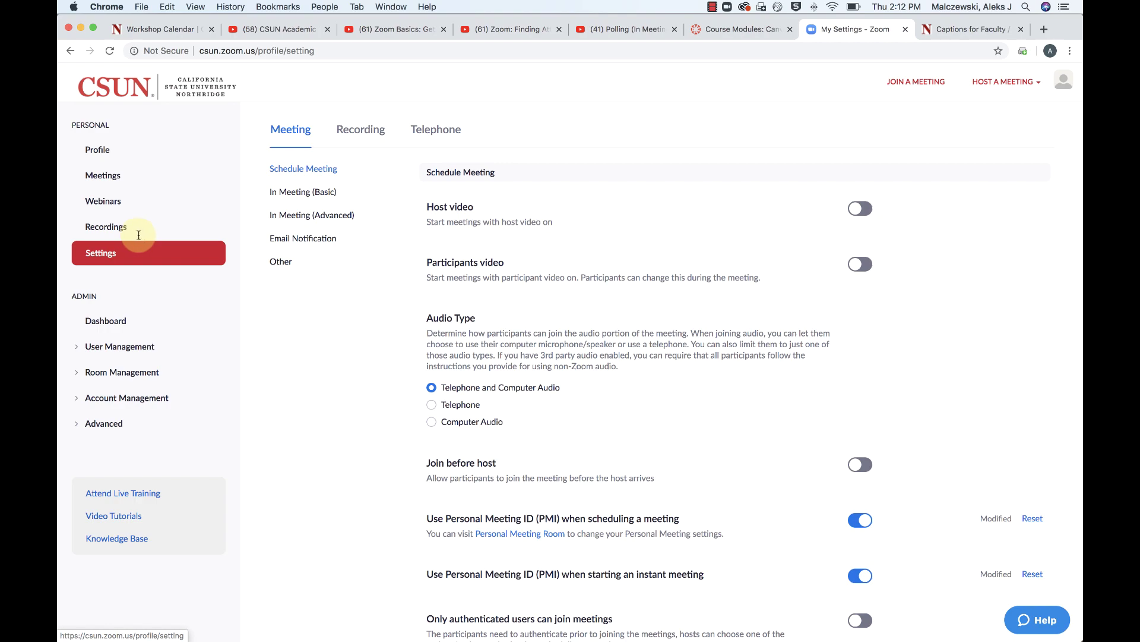
scroll(774, 450, "down", 15)
scroll(773, 450, "down", 10)
scroll(772, 450, "down", 12)
scroll(772, 449, "up", 3)
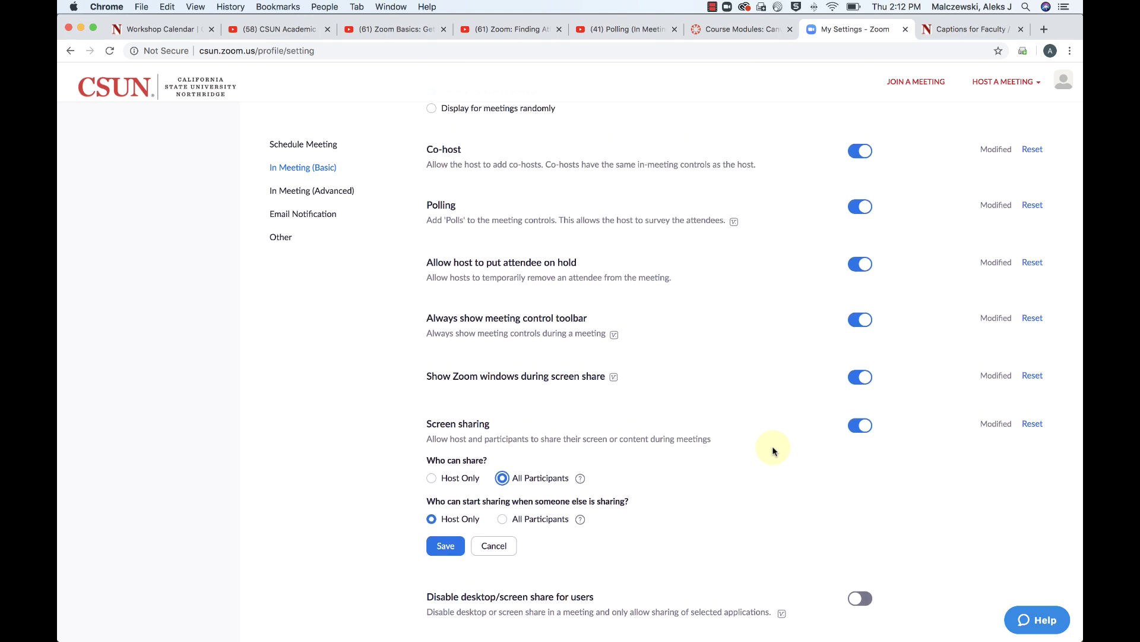
scroll(772, 449, "down", 1)
scroll(772, 450, "down", 1)
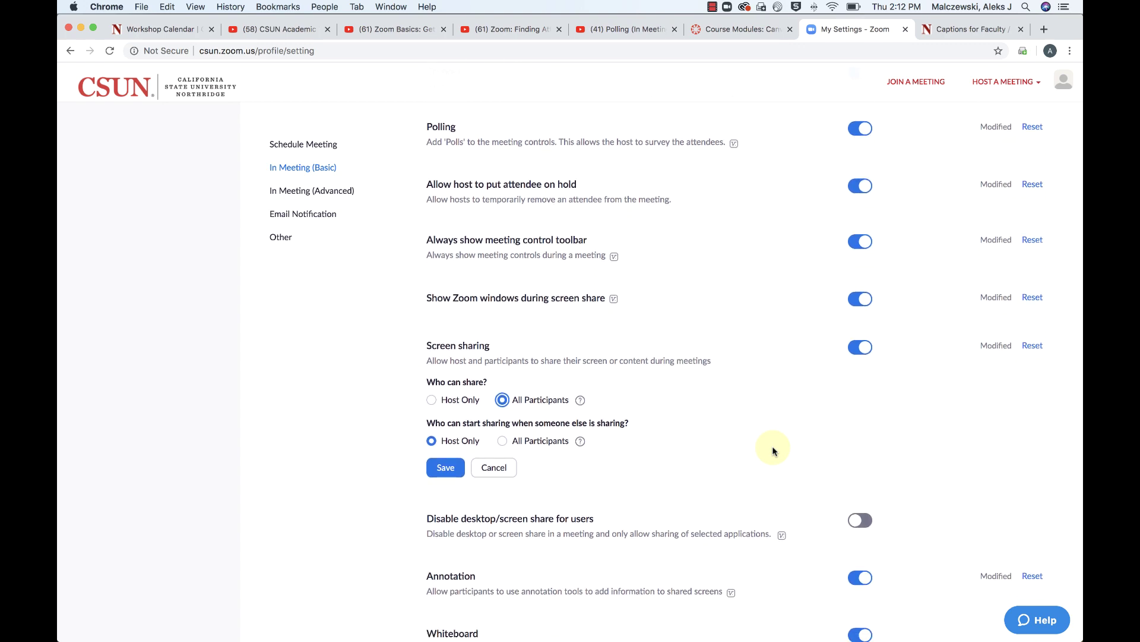
left_click(307, 170)
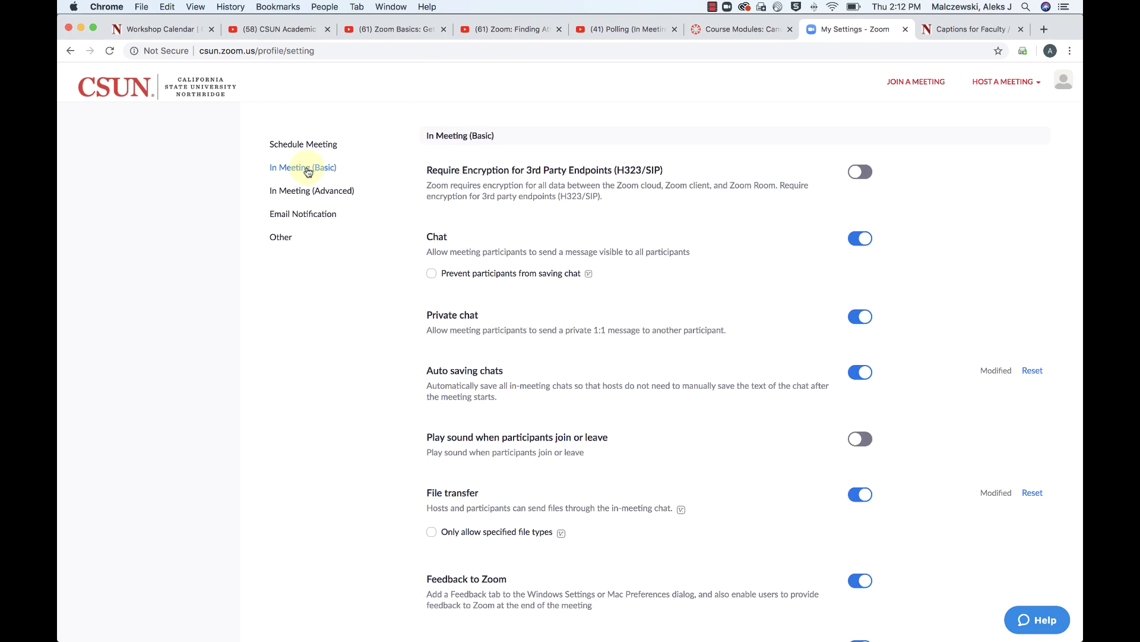
scroll(725, 396, "down", 15)
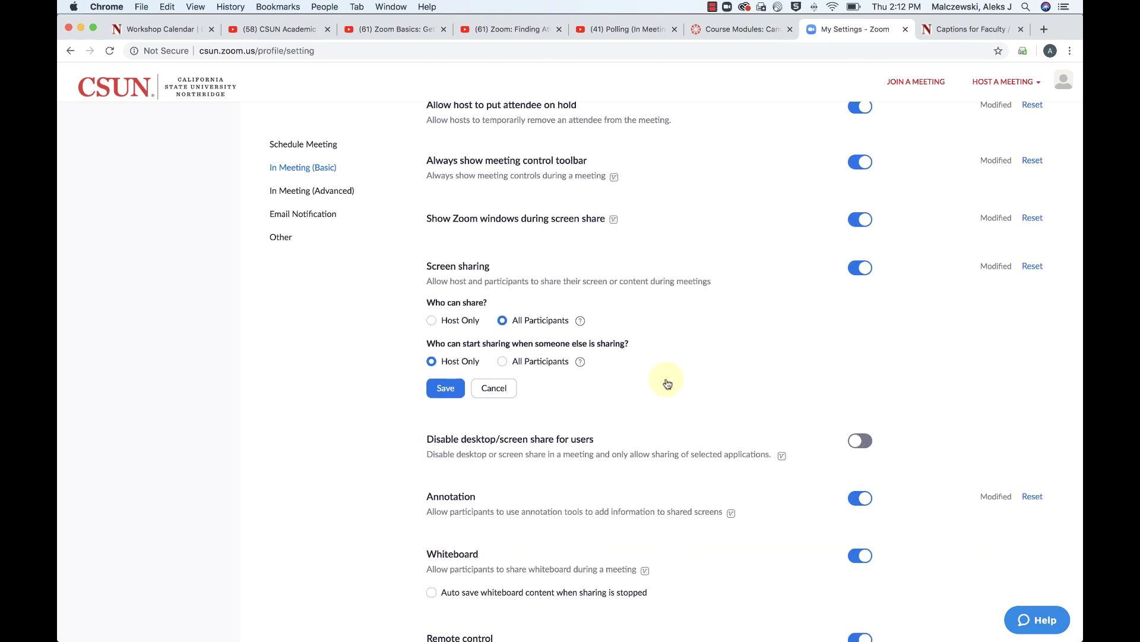
left_click(458, 319)
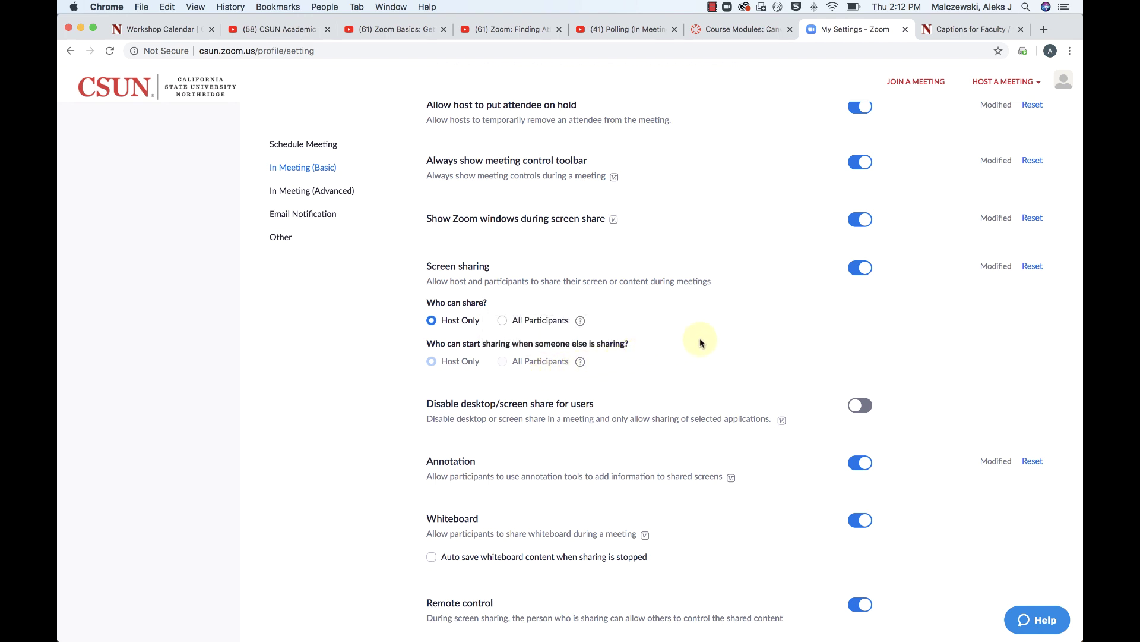
- Look over the remaining in-meeting settings, such as Annotation, Nonverbal feedback, and Allow removed participants to rejoin
scroll(701, 343, "down", 9)
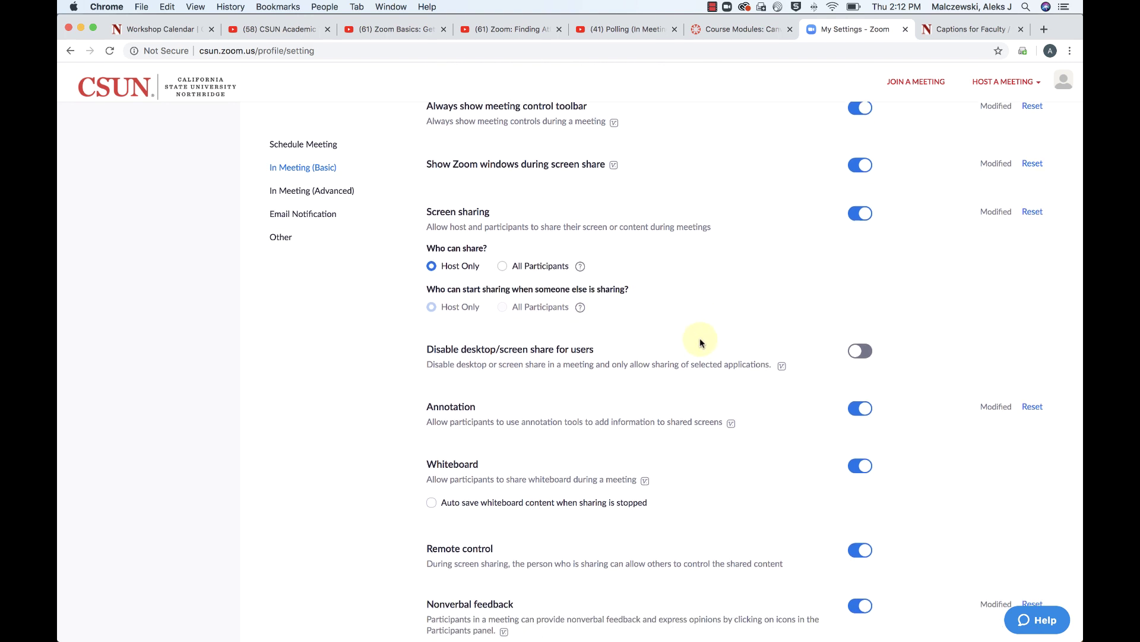
scroll(700, 343, "down", 7)
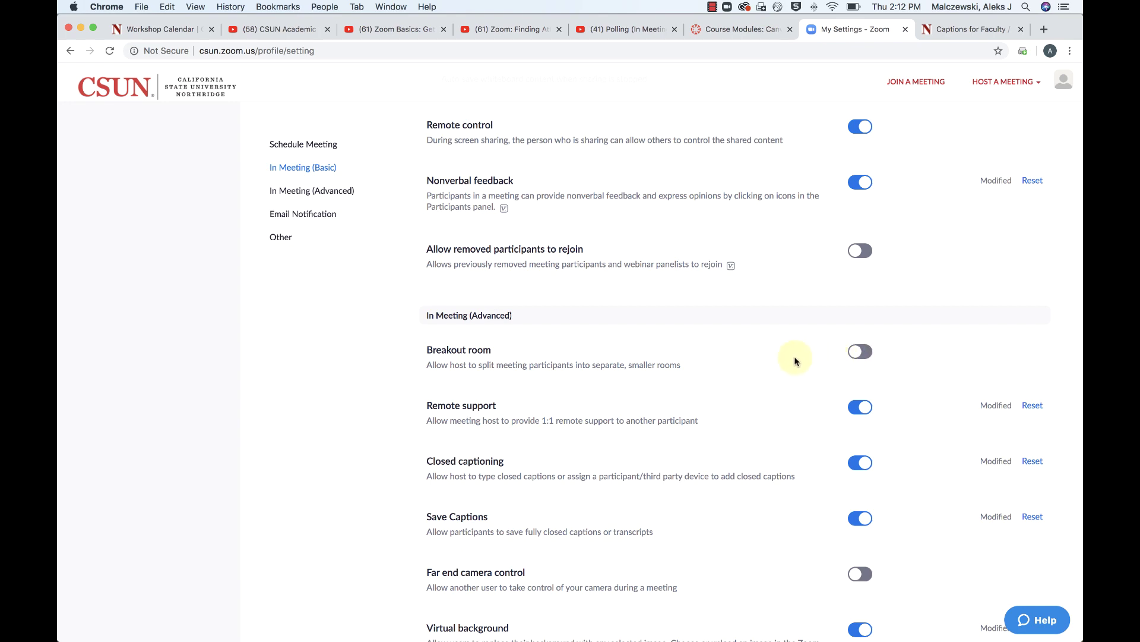
scroll(795, 360, "up", 20)
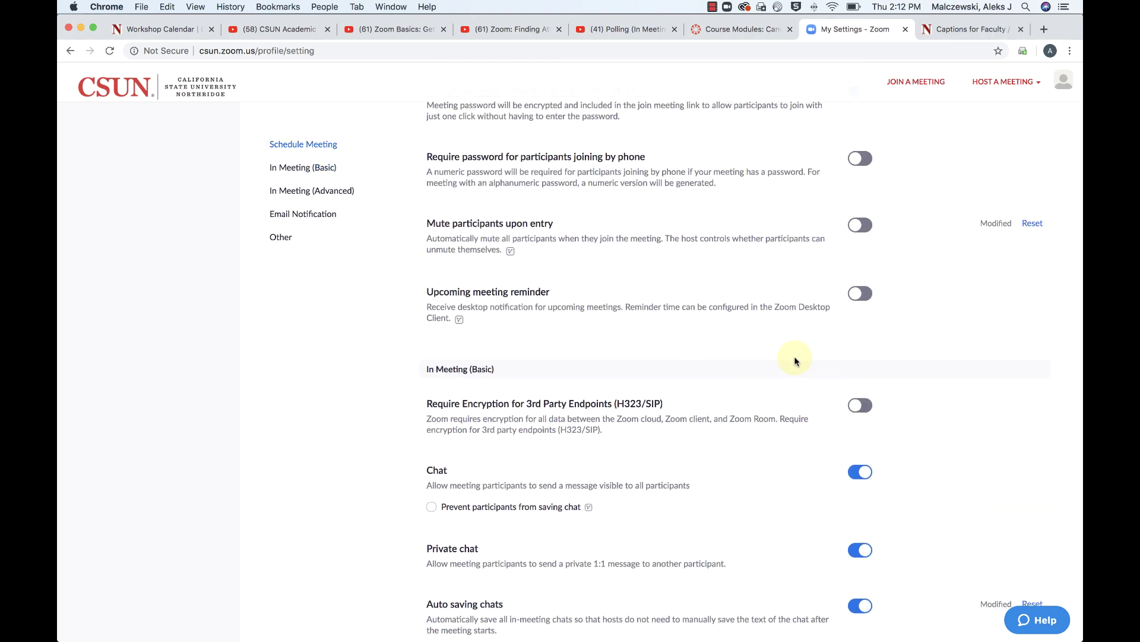
scroll(795, 360, "up", 10)
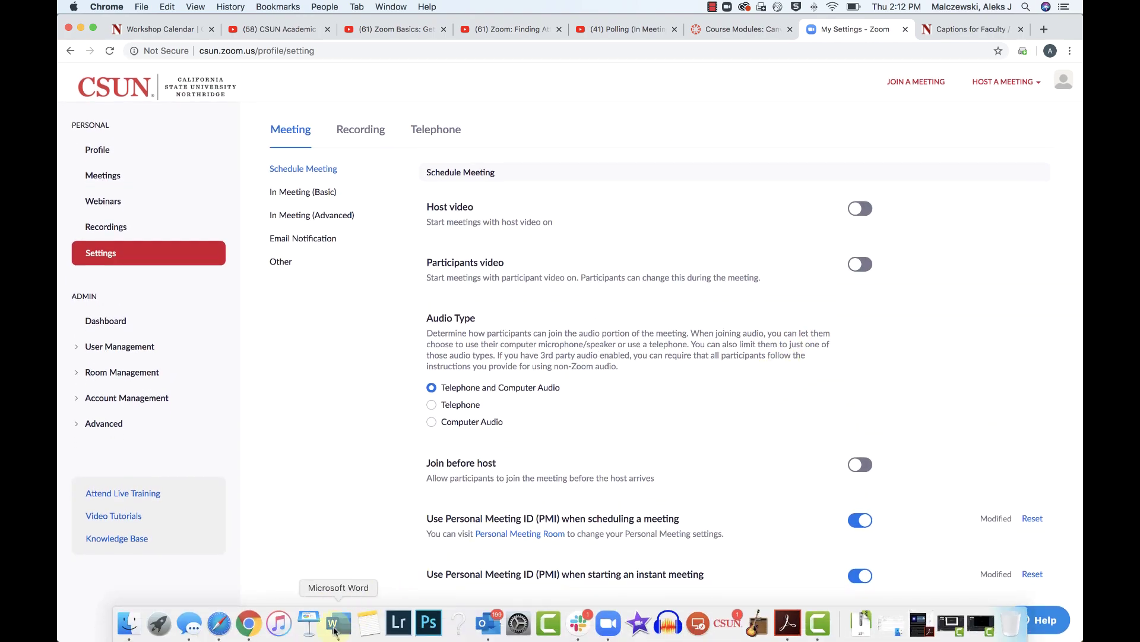
- Switch to the Word document and review Tip #3 about sharing links in a password-protected course
left_click(334, 624)
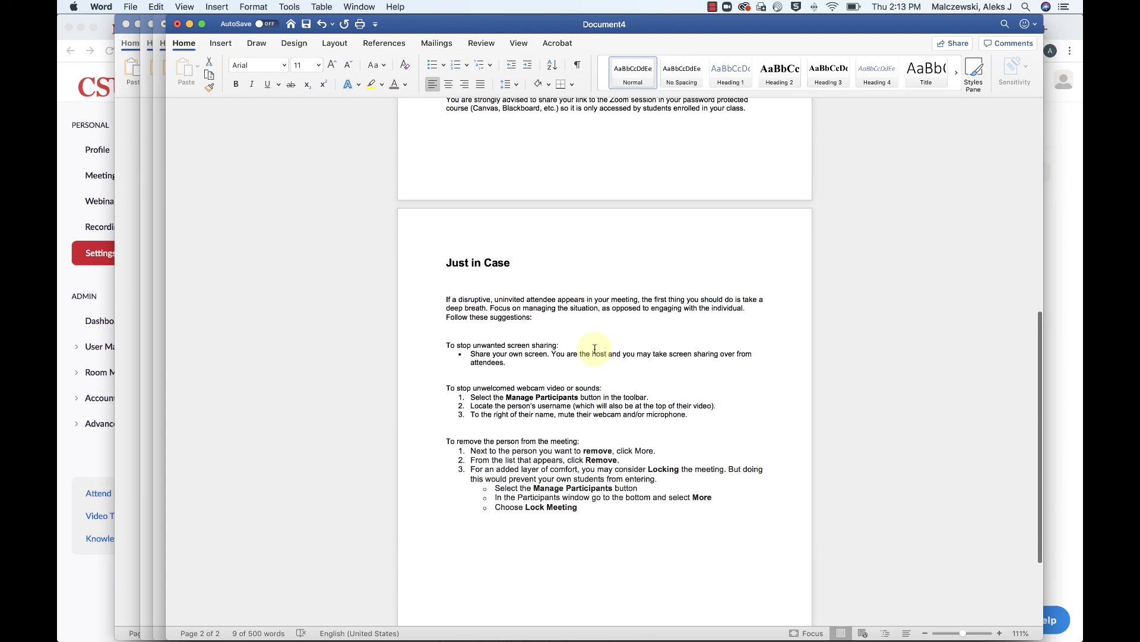
scroll(563, 424, "up", 5)
scroll(594, 348, "up", 5)
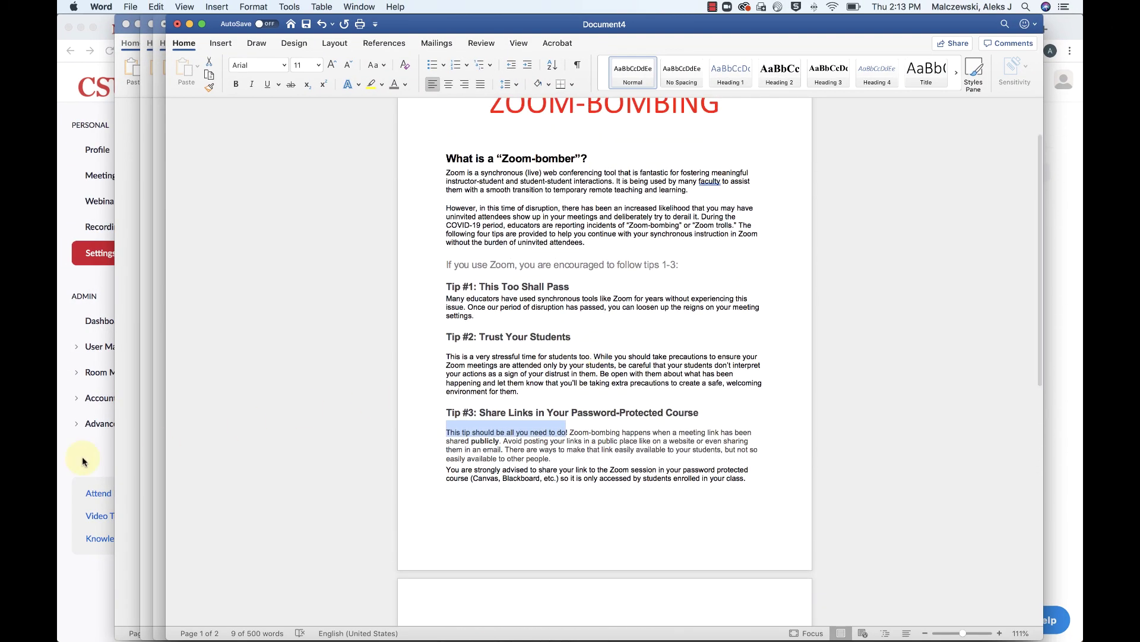
- Switch to the Canvas course modules in Chrome and read through the ZOOM SETUP INSTRUCTIONS page
left_click(82, 458)
left_click(729, 31)
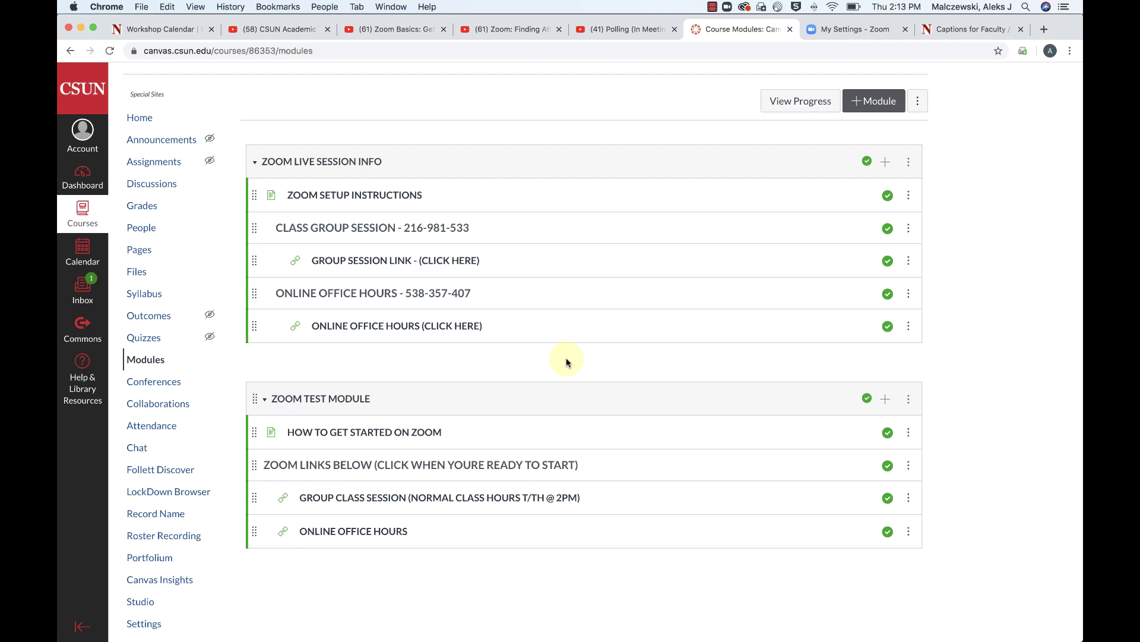
left_click(379, 197)
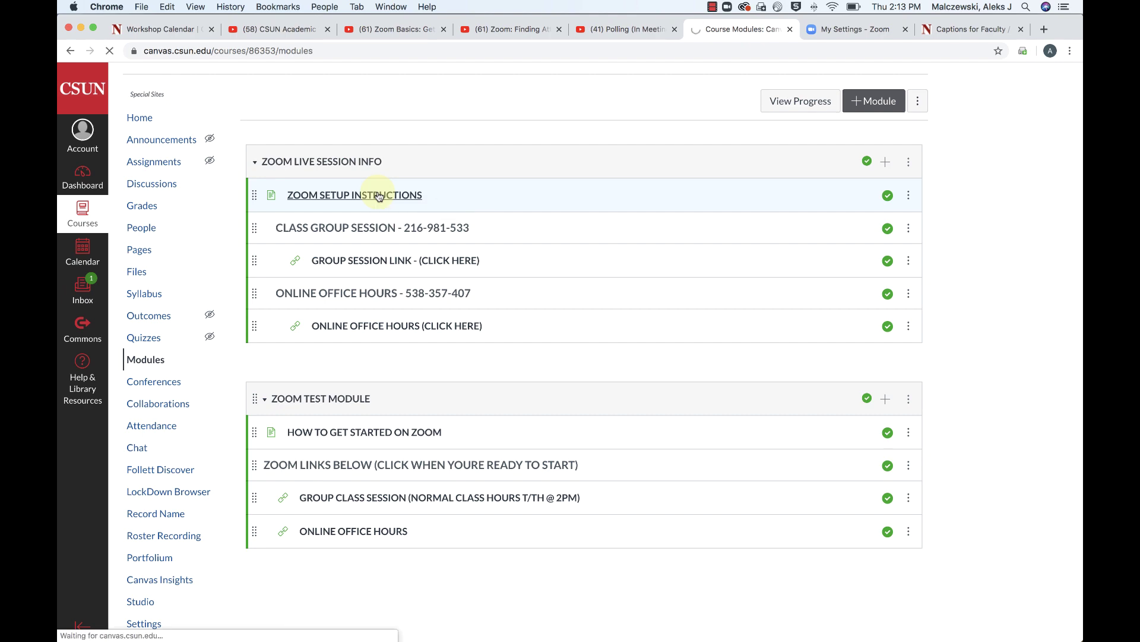
scroll(491, 439, "down", 2)
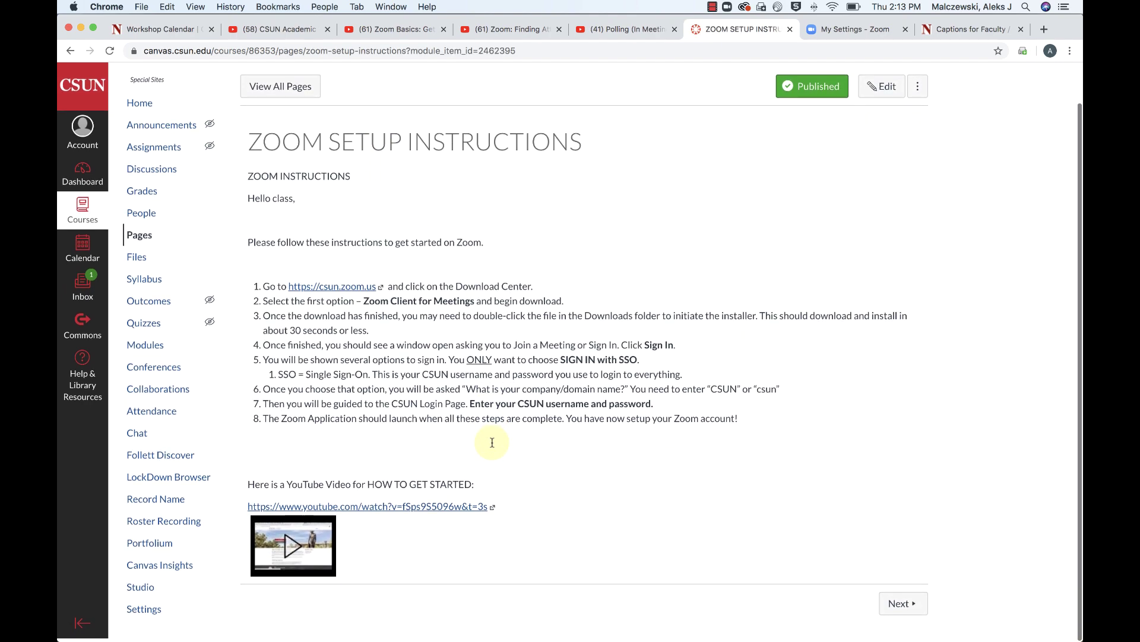
scroll(492, 442, "up", 1)
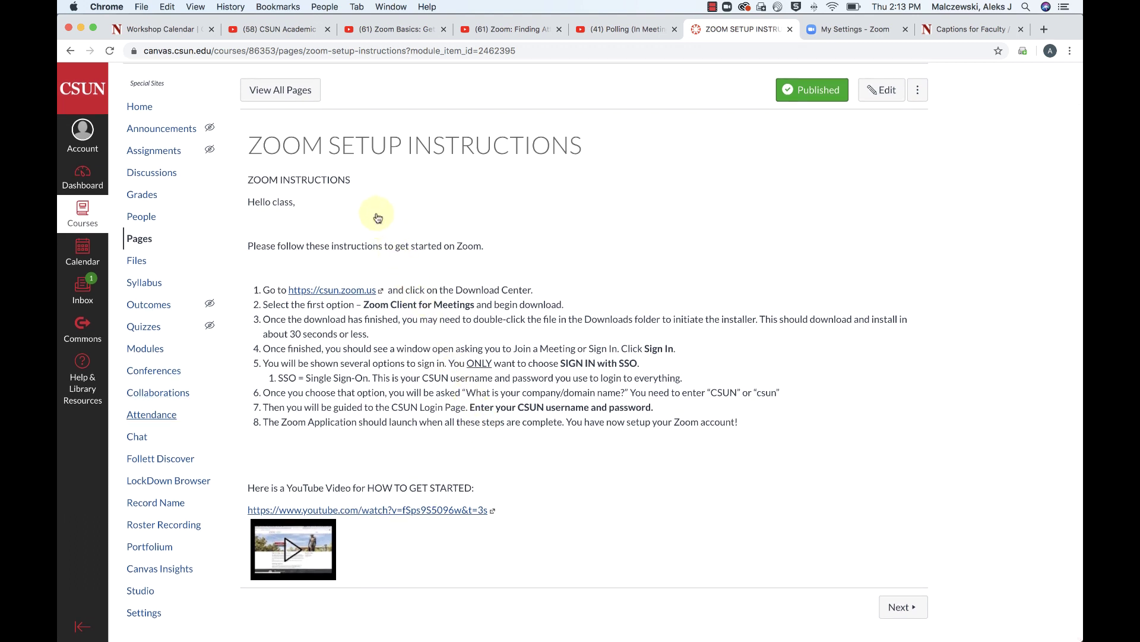
- Return to the course modules and highlight the meeting ID in the CLASS GROUP SESSION header, clearing the selection when done
left_click(150, 352)
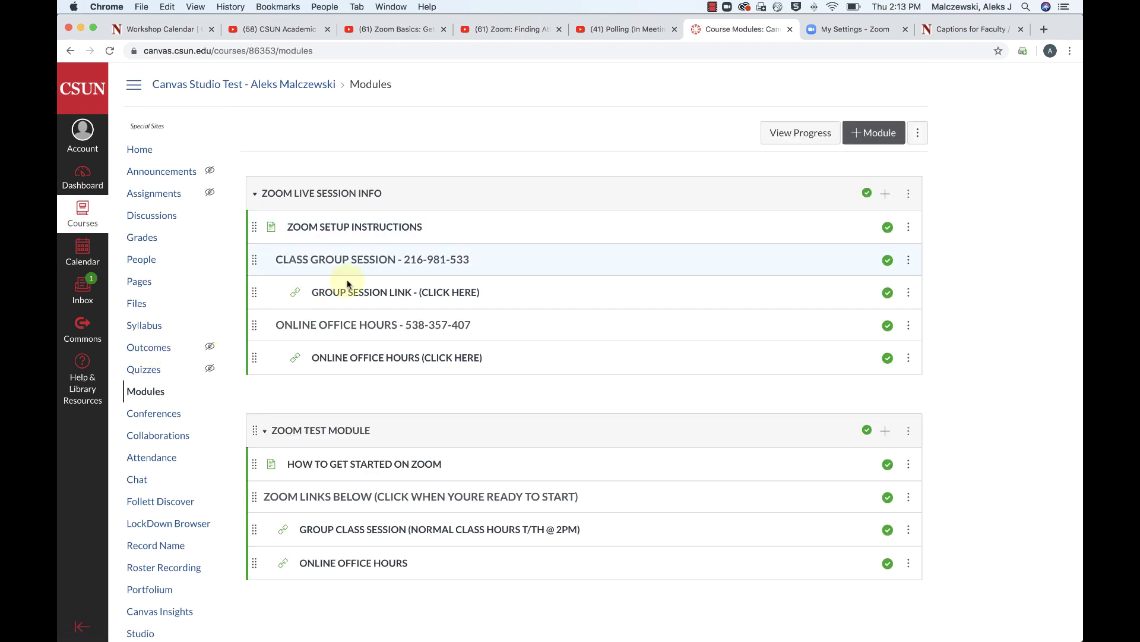
left_click_drag(403, 260, 475, 263)
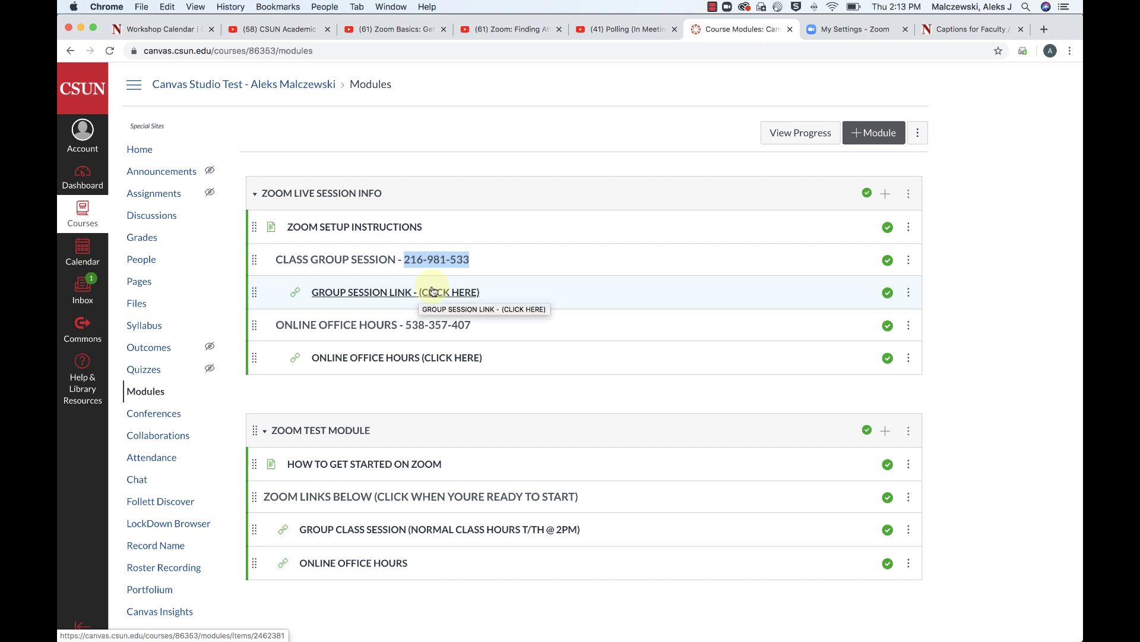
left_click(499, 259)
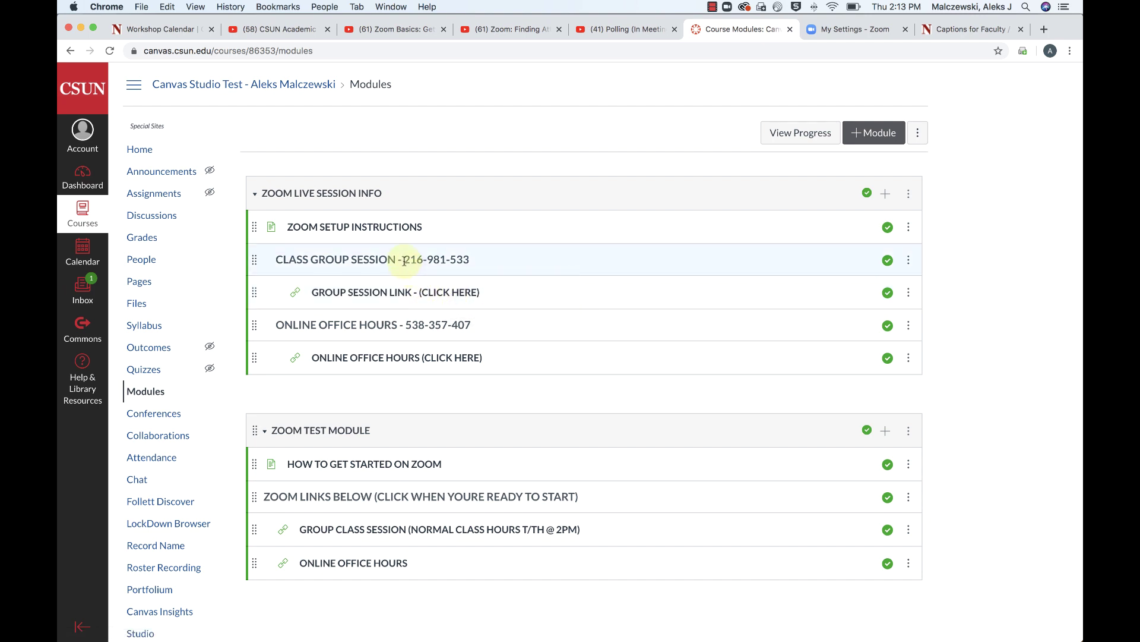
left_click_drag(404, 260, 458, 261)
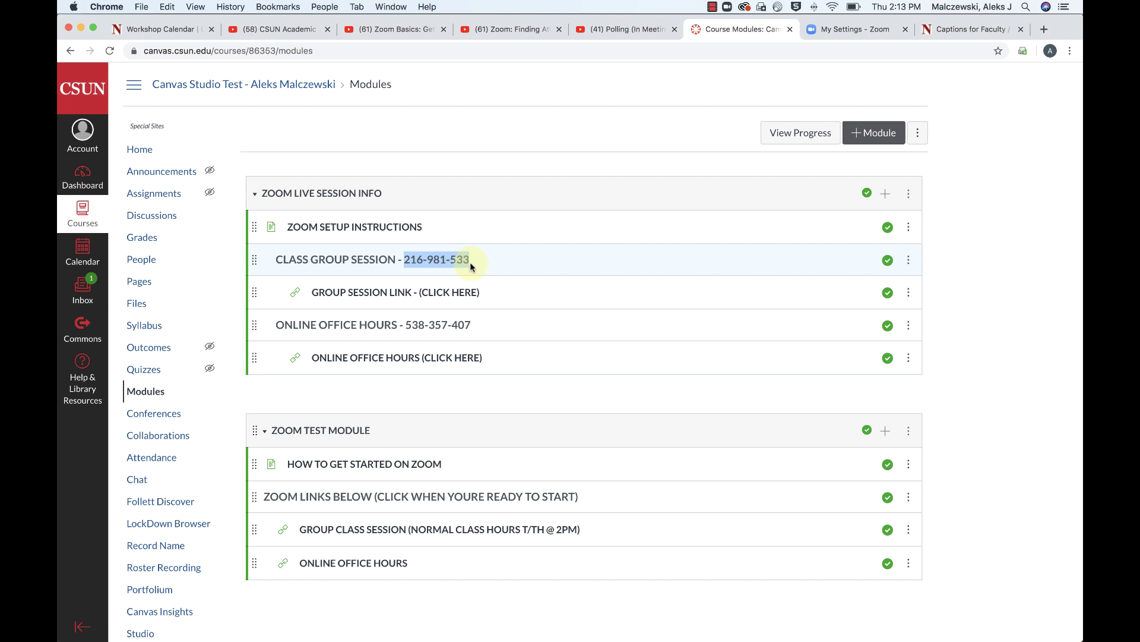
left_click_drag(471, 266, 484, 269)
left_click(486, 269)
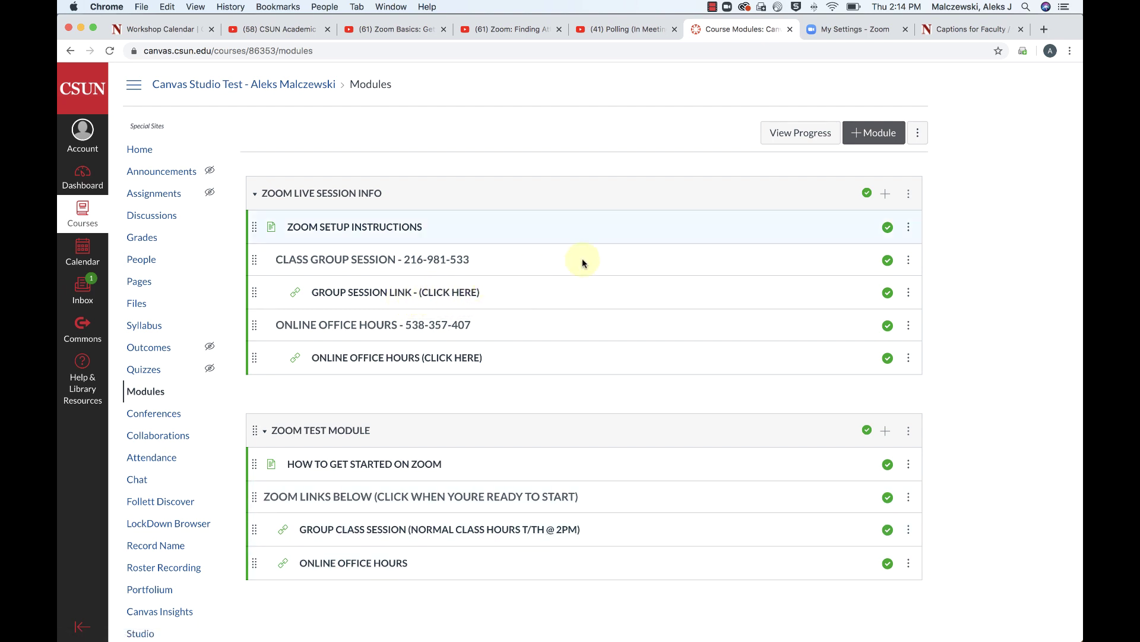
- Look through the item types that can be added to the ZOOM LIVE SESSION INFO module, including External URL, and cancel without adding one
left_click(884, 195)
left_click(475, 255)
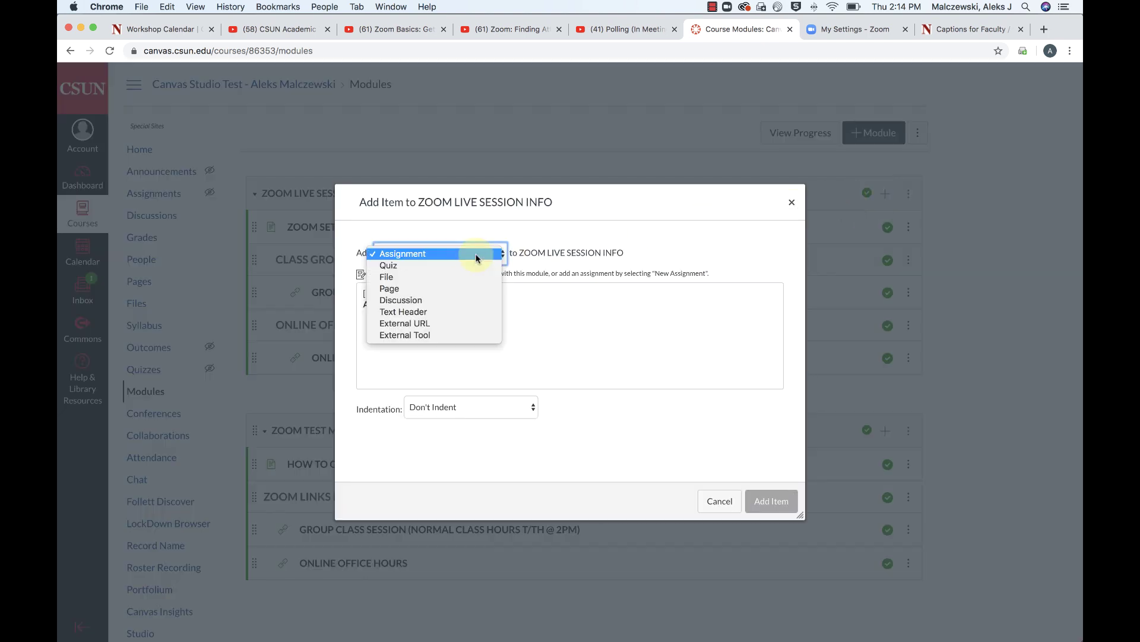
key("Down")
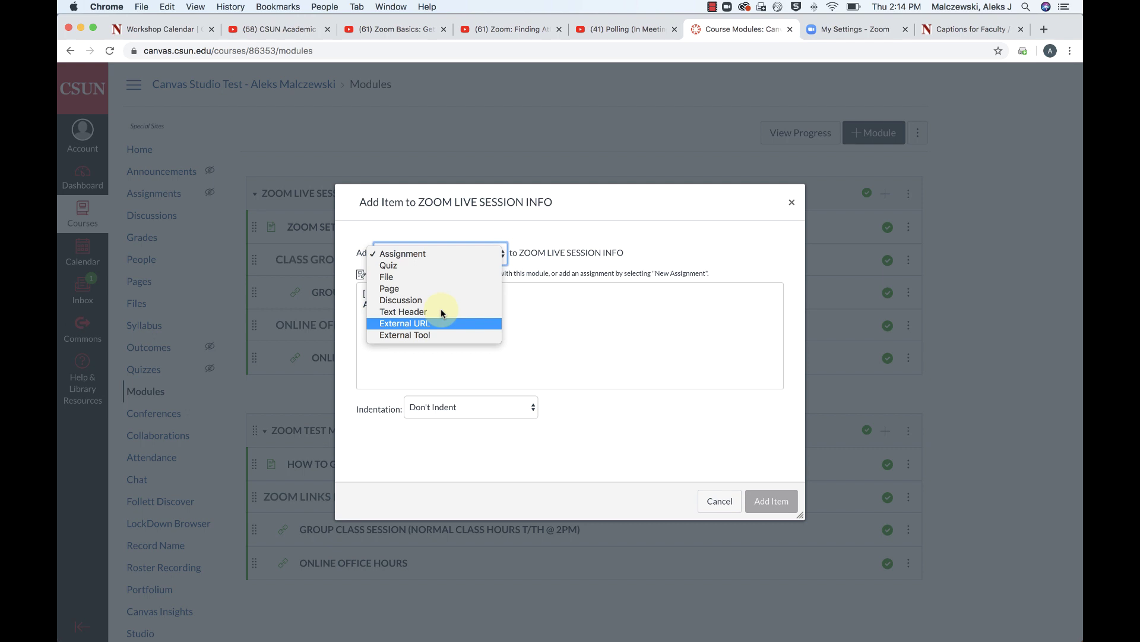
left_click(716, 502)
left_click(716, 502)
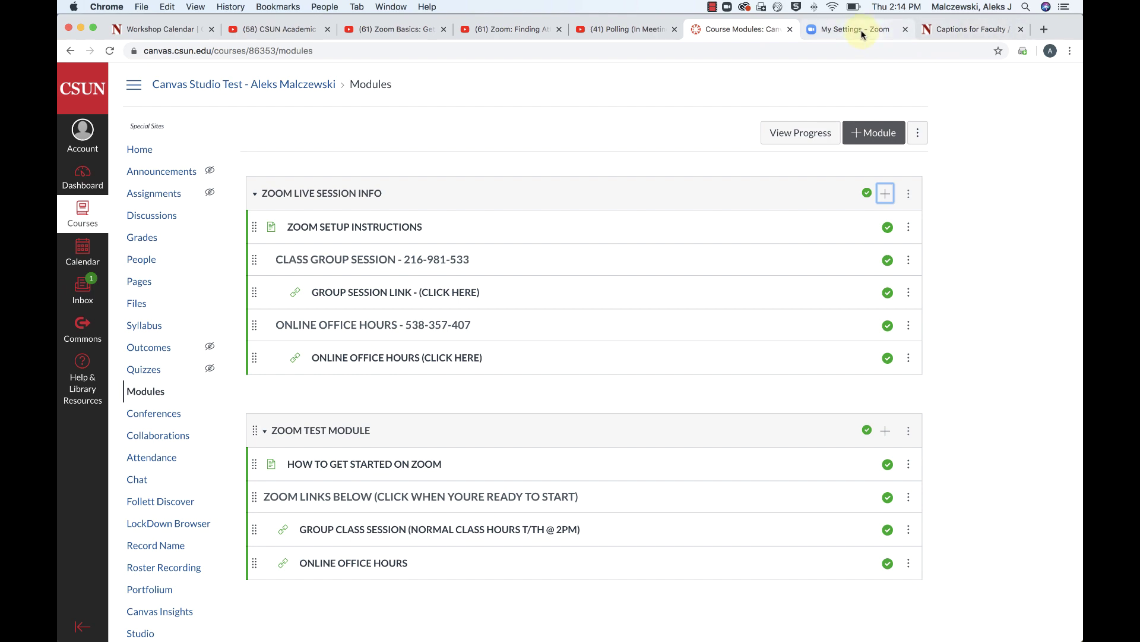
- Go back to the Zoom web portal, log in with the prefilled credentials, and open the GROUP CLASS SESSION meeting details
left_click(863, 34)
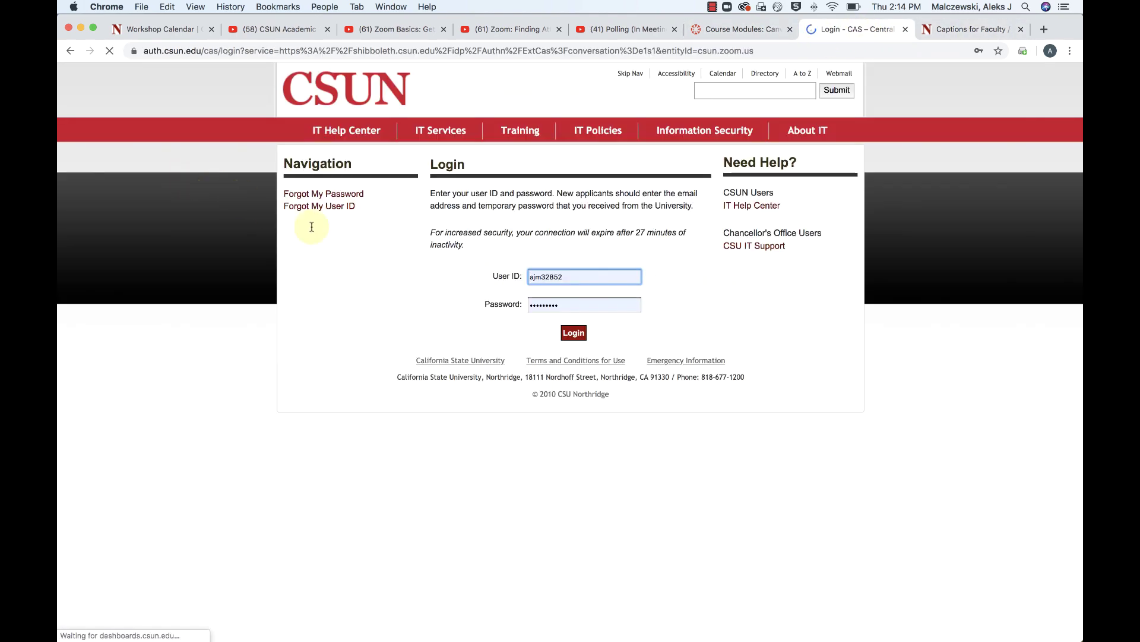
left_click(573, 333)
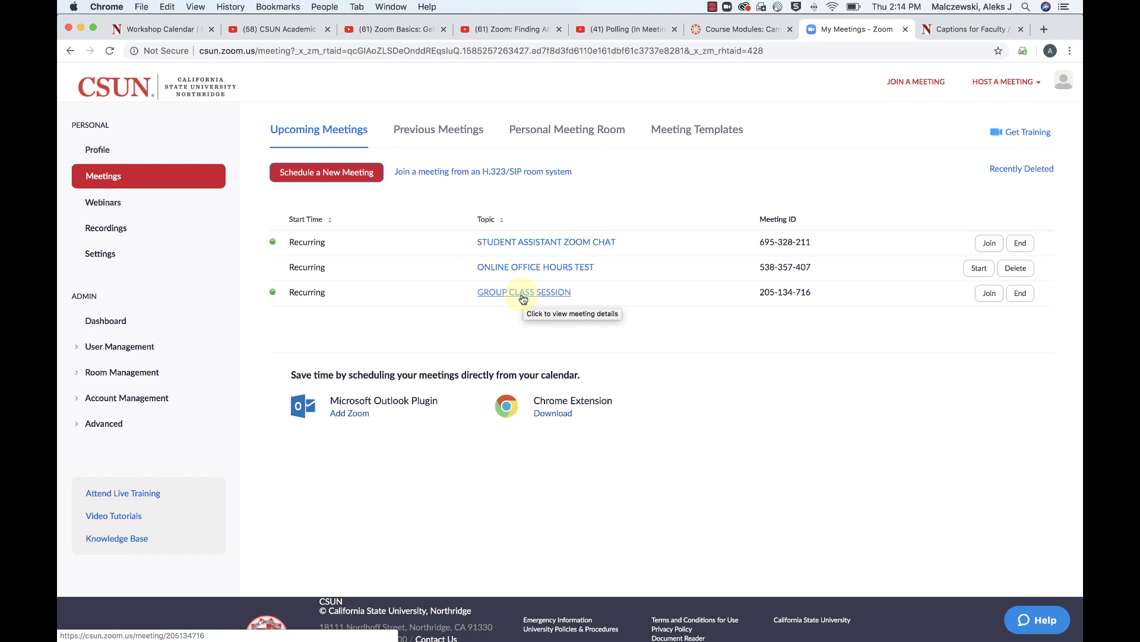
left_click(523, 292)
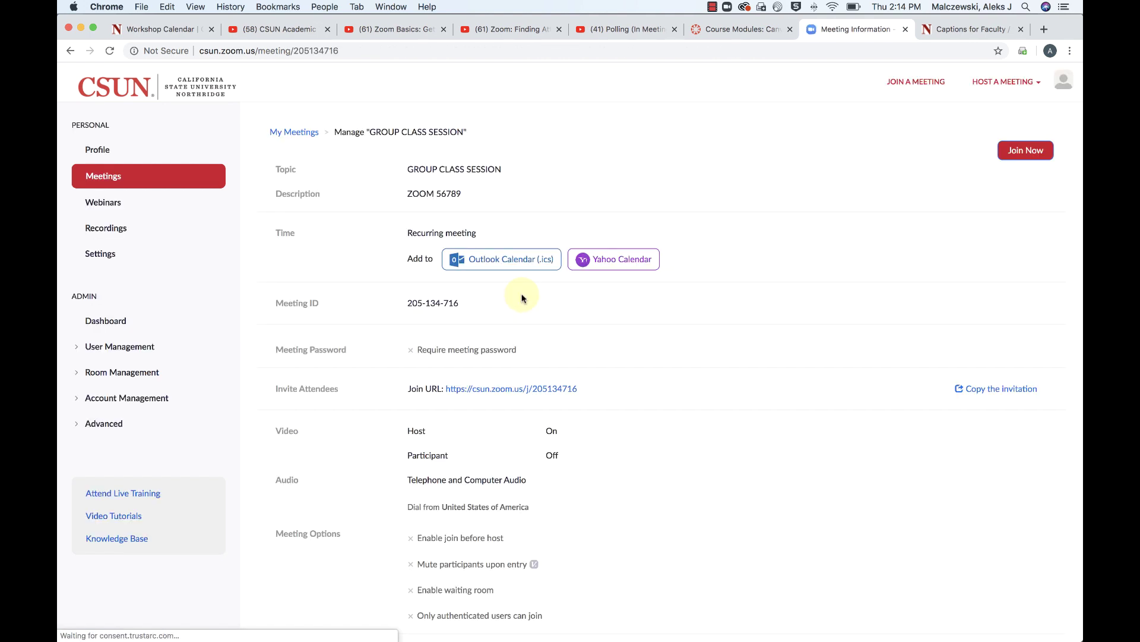
- Copy the join URL from the GROUP CLASS SESSION meeting details
left_click_drag(577, 388, 446, 394)
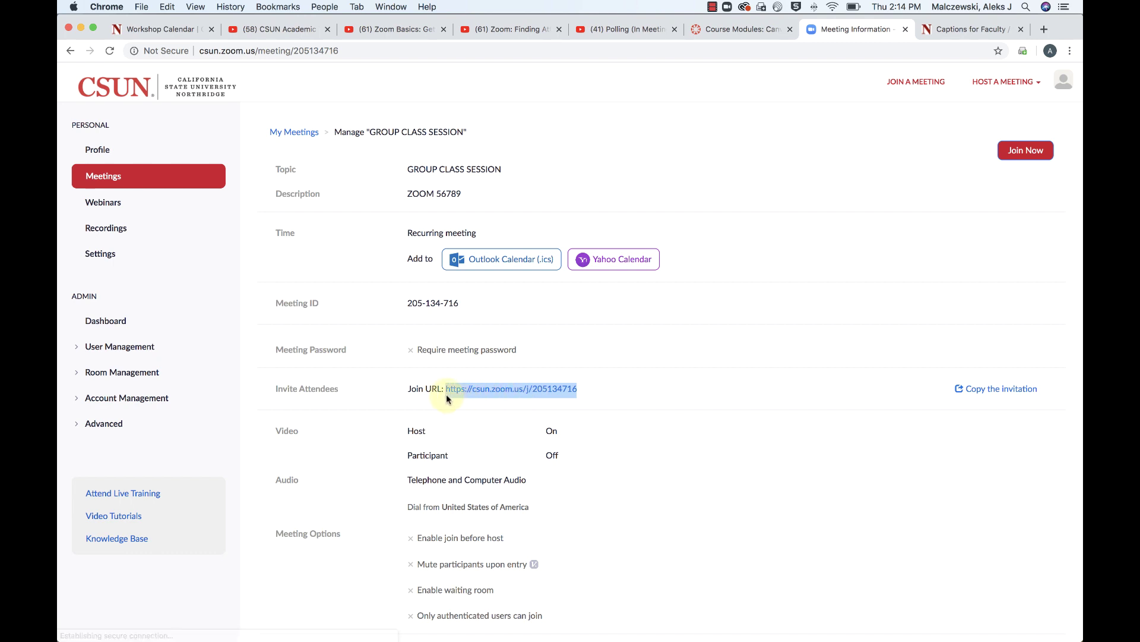
right_click(504, 390)
left_click(532, 464)
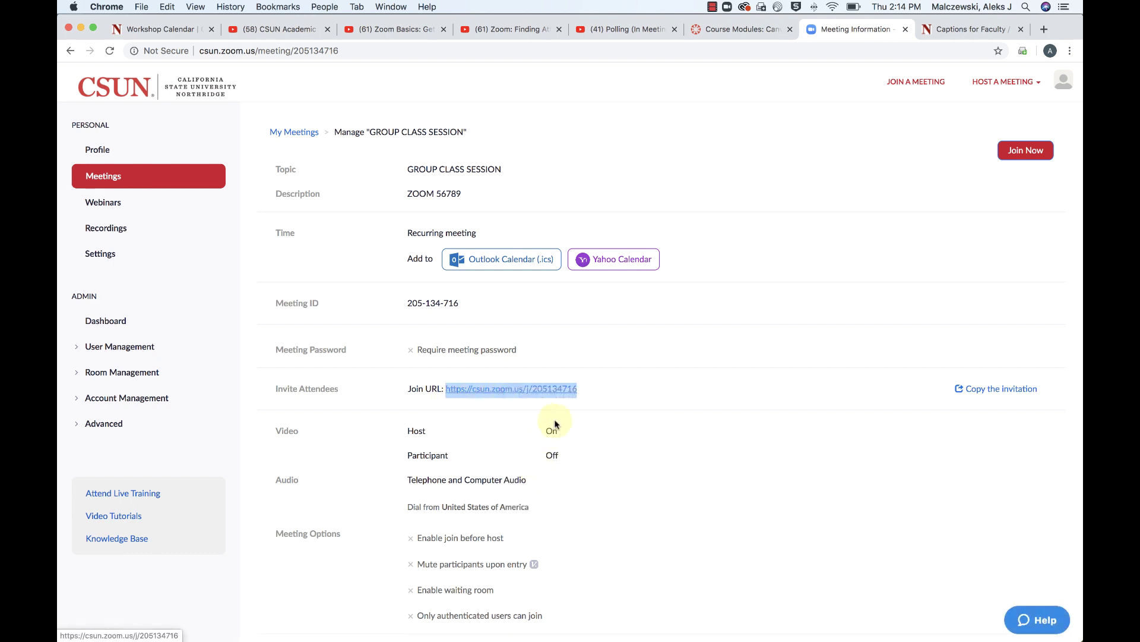
- In the Canvas course, fill an External URL item for ZOOM LIVE SESSION INFO with the copied join link, and close it without adding
left_click(740, 34)
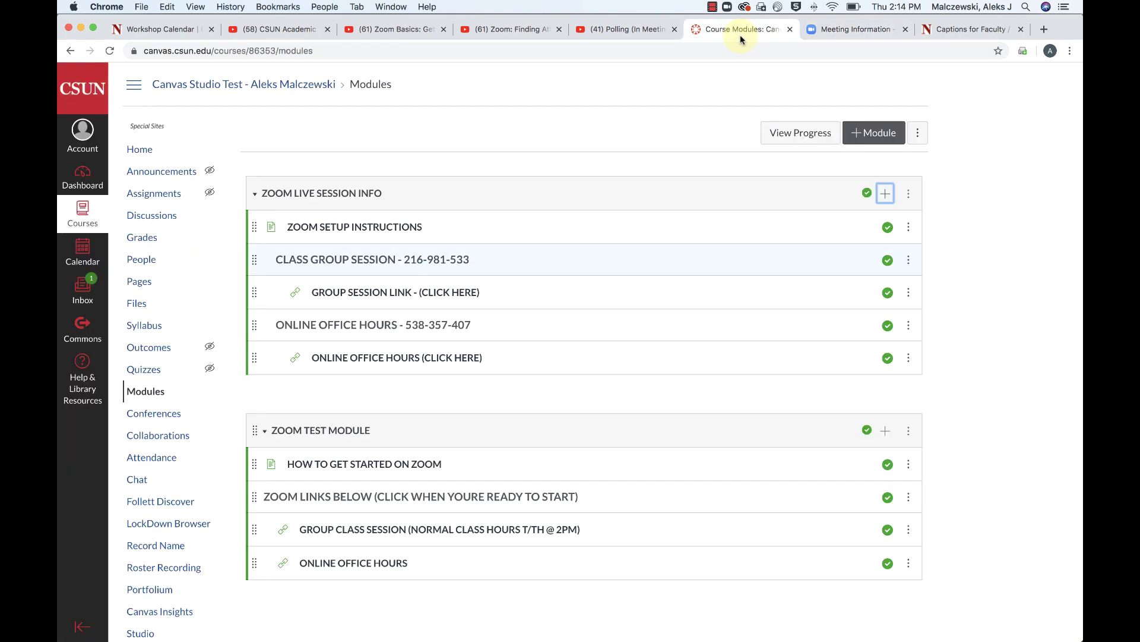
left_click(885, 193)
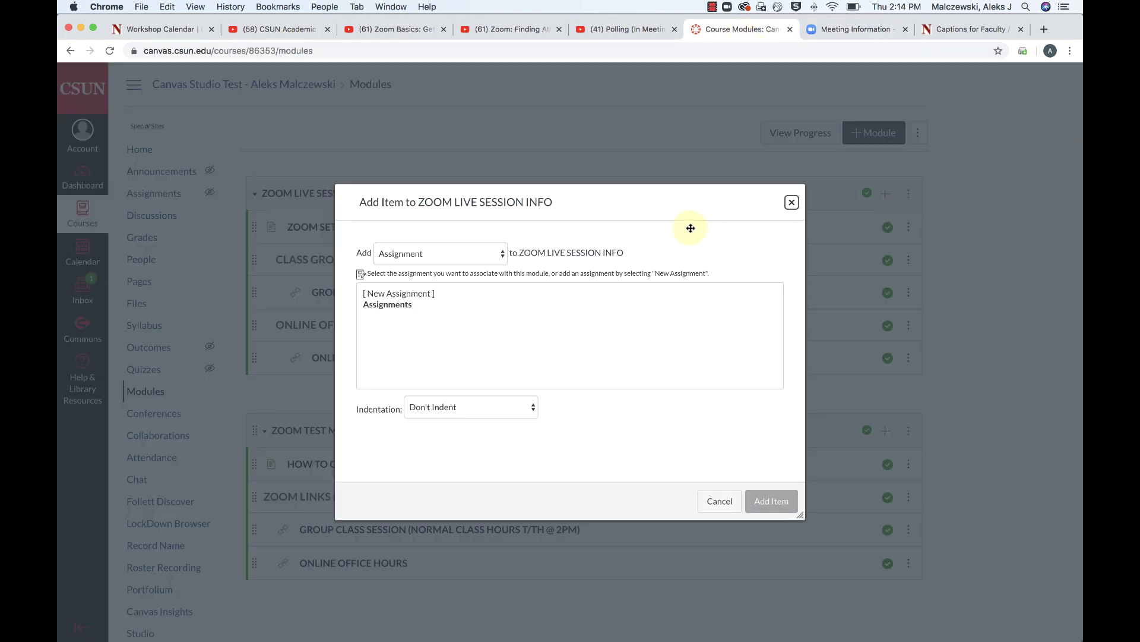
left_click(490, 256)
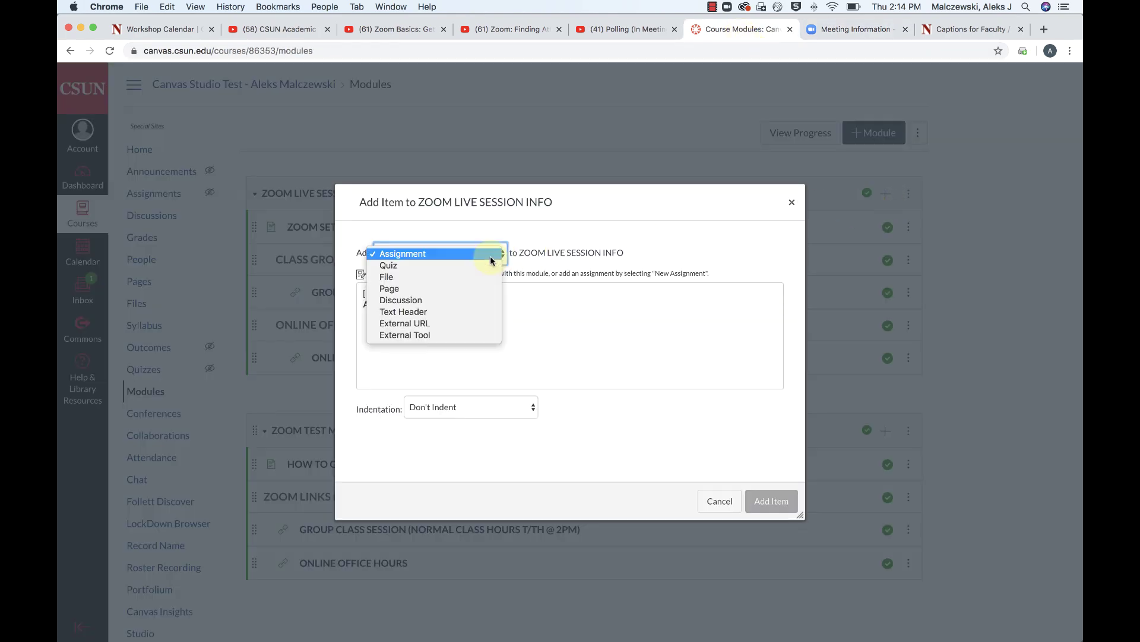
left_click(459, 323)
left_click(484, 291)
key("super+v")
left_click(459, 326)
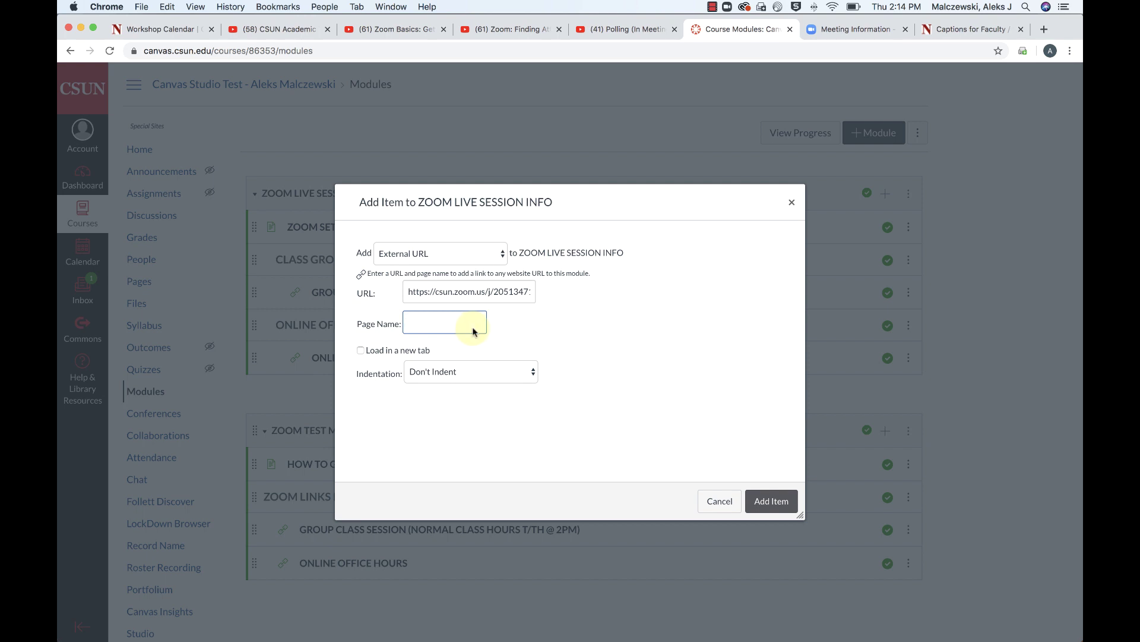
left_click(792, 202)
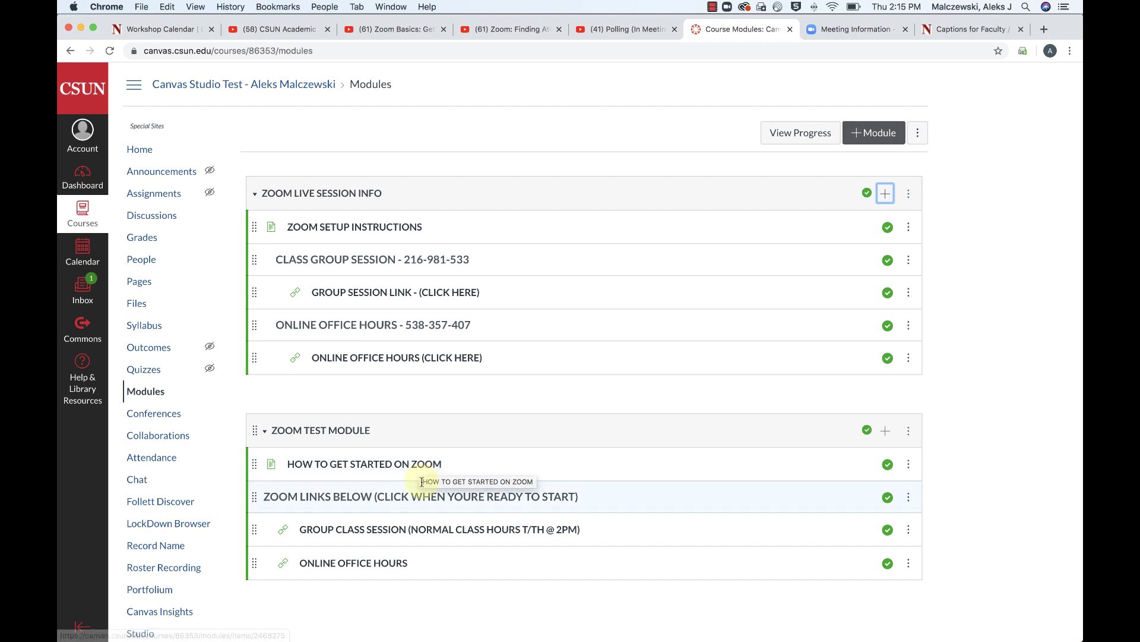
left_click_drag(422, 496, 369, 506)
left_click(356, 497)
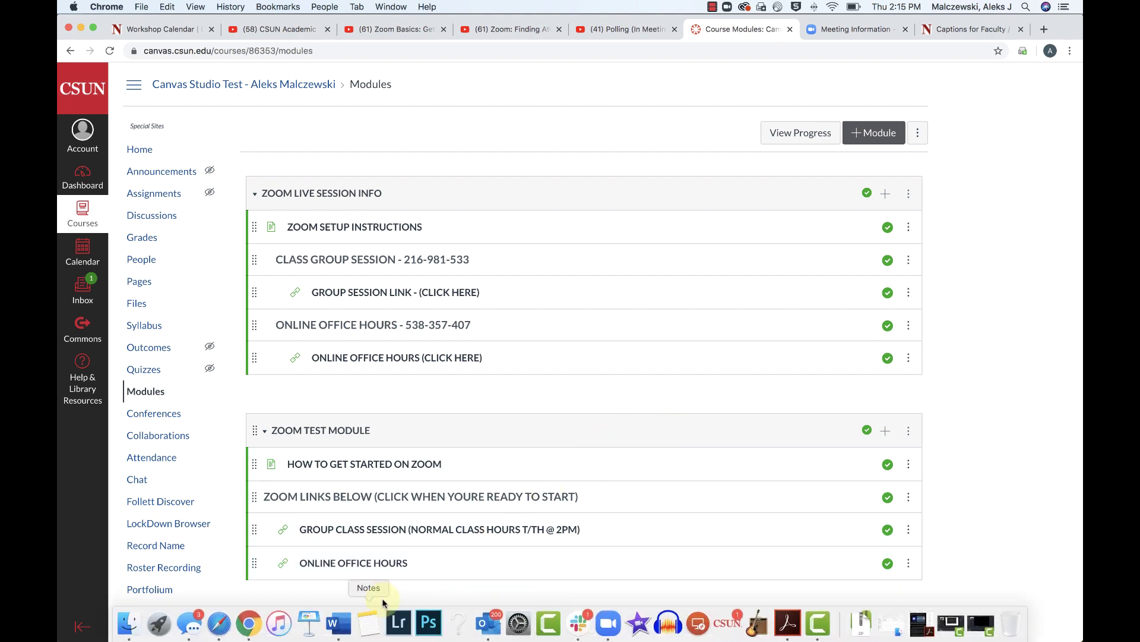
- Switch to the ZOOM-BOMBING document in Word and review its tips and the Just in Case page, ending back at the title
left_click(340, 625)
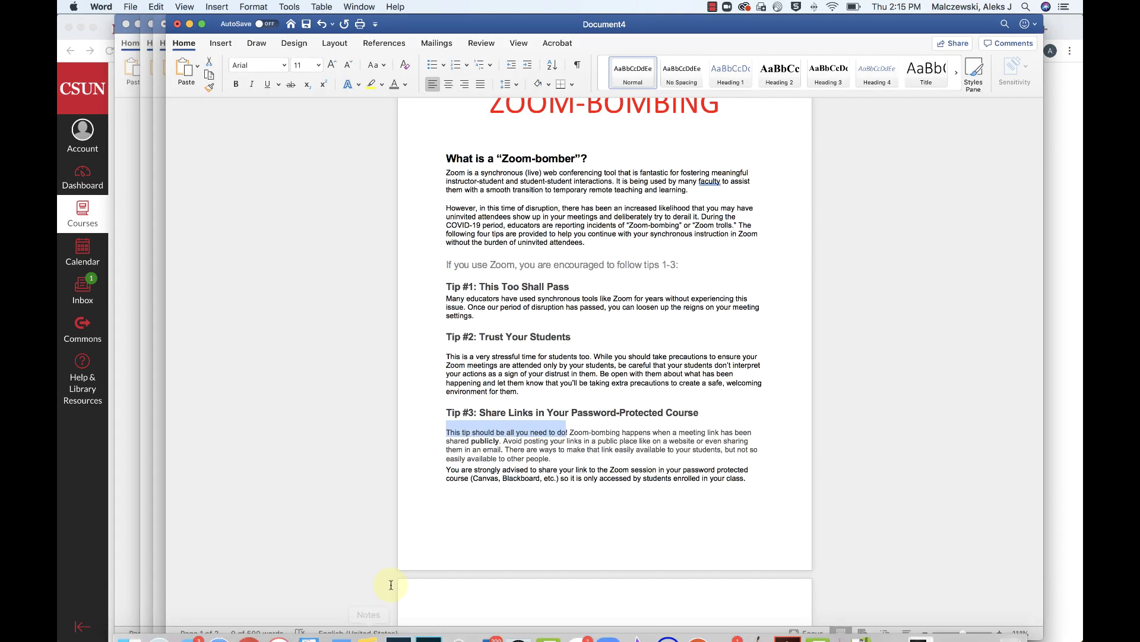
left_click(666, 337)
scroll(665, 337, "up", 2)
scroll(665, 337, "up", 1)
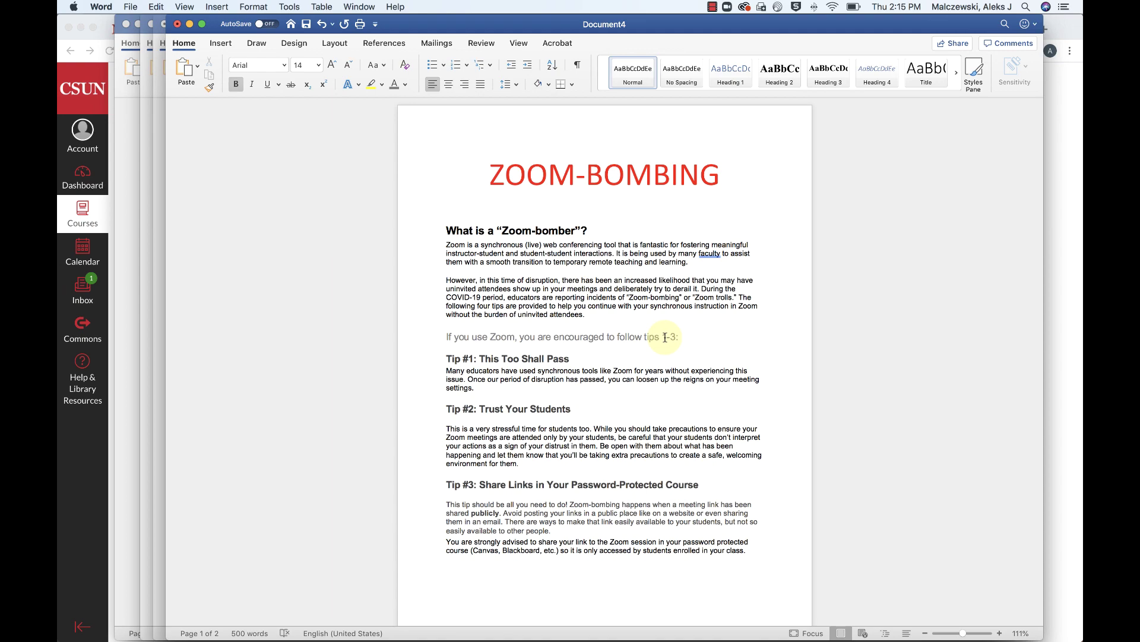
scroll(665, 337, "down", 10)
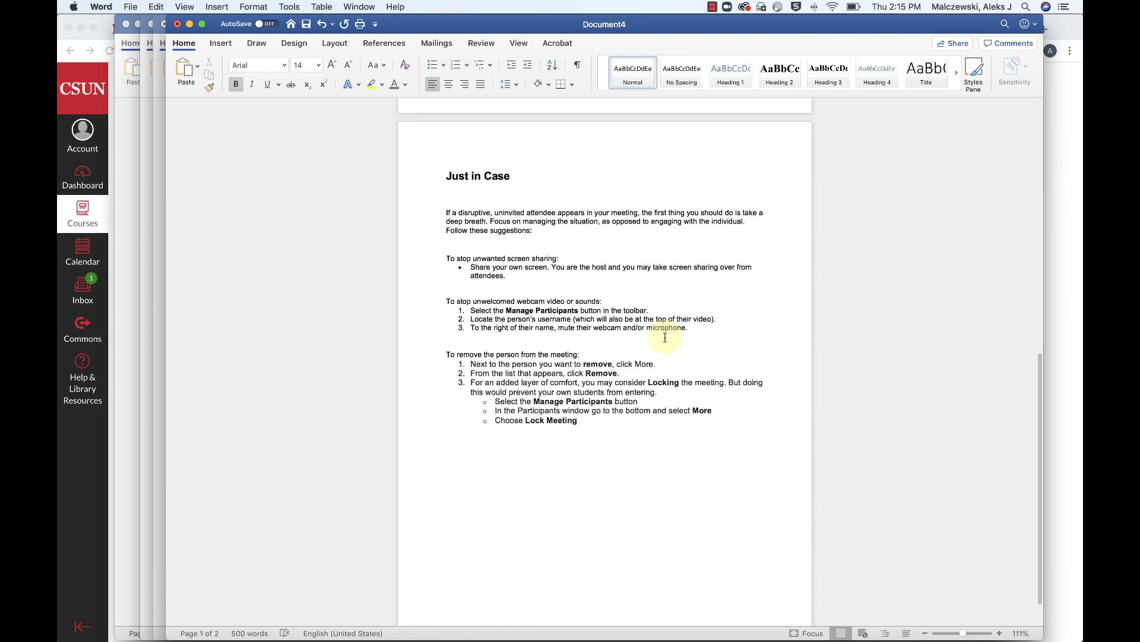
scroll(665, 336, "up", 15)
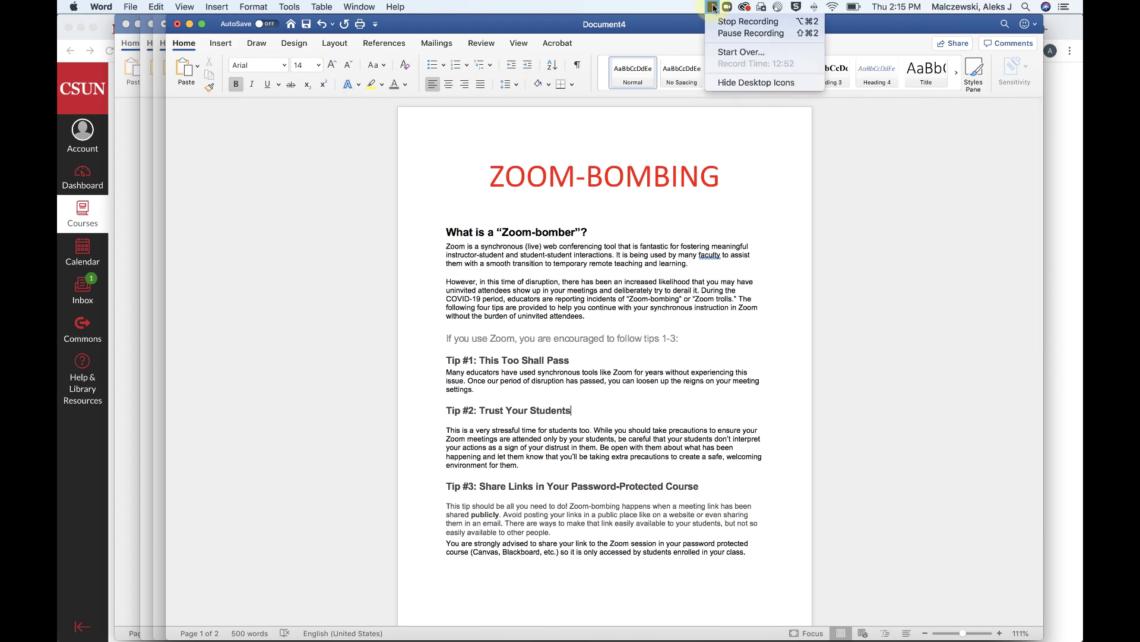